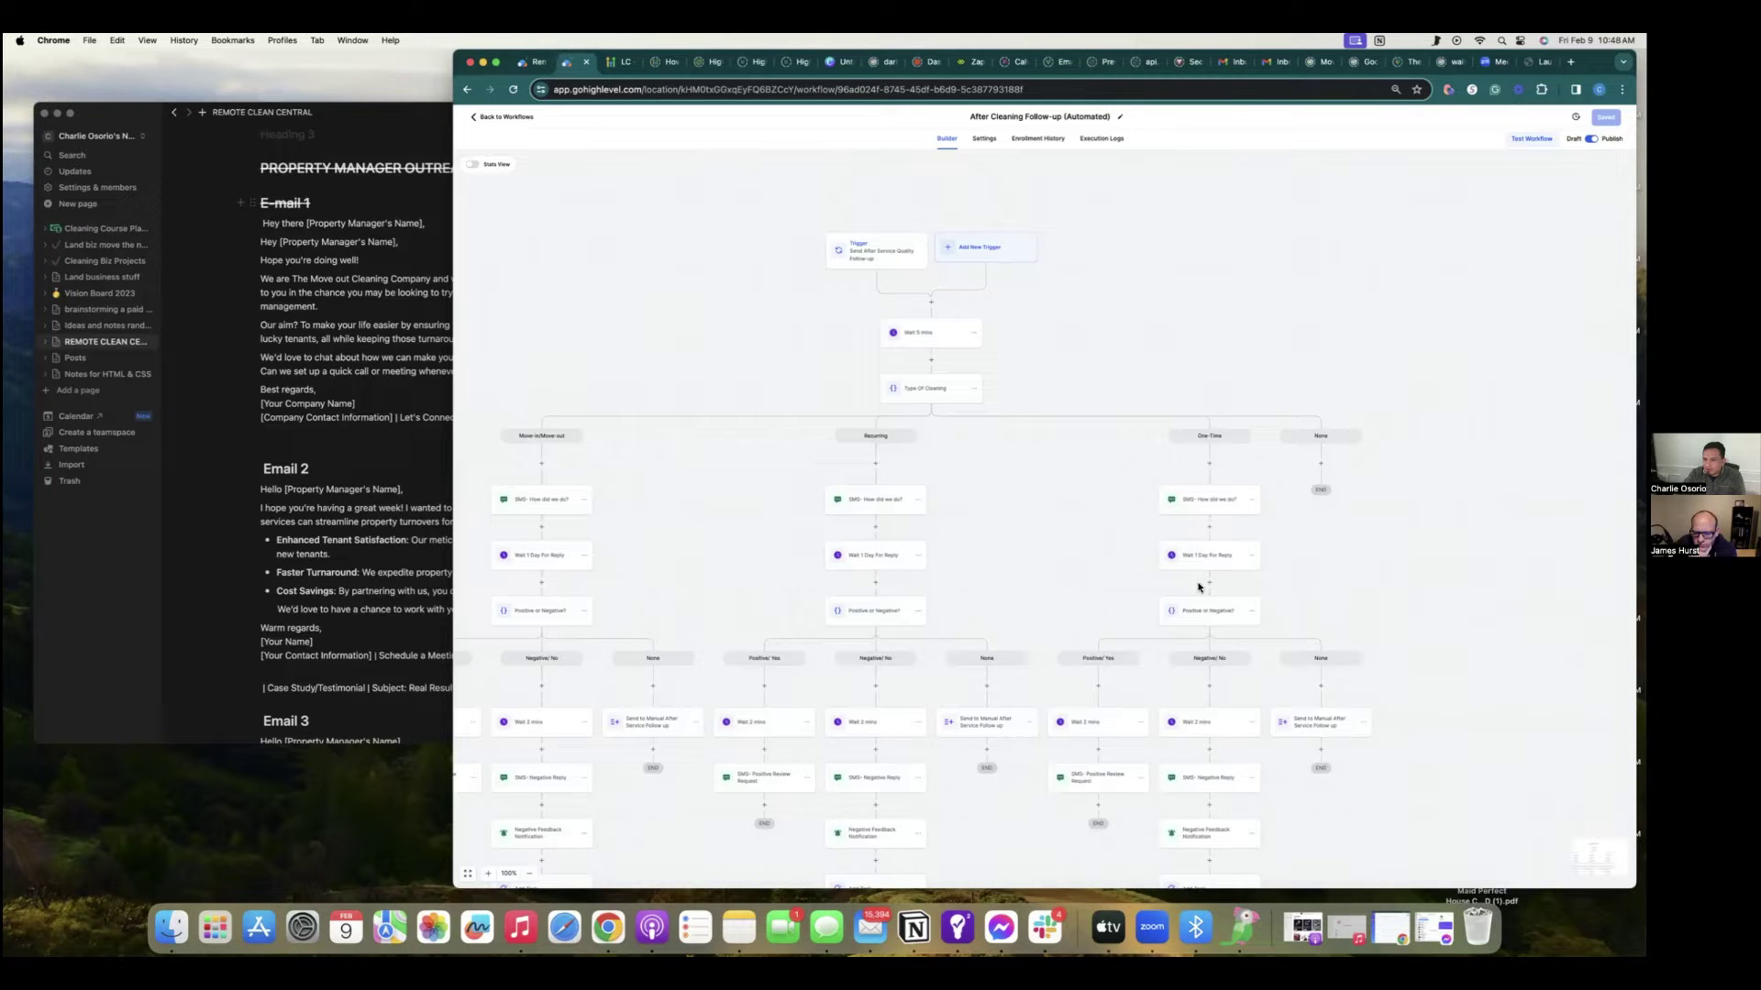
Check the Positive or Negative? condition, then view the SMS - Positive Review Request message below it.
left_click(1209, 610)
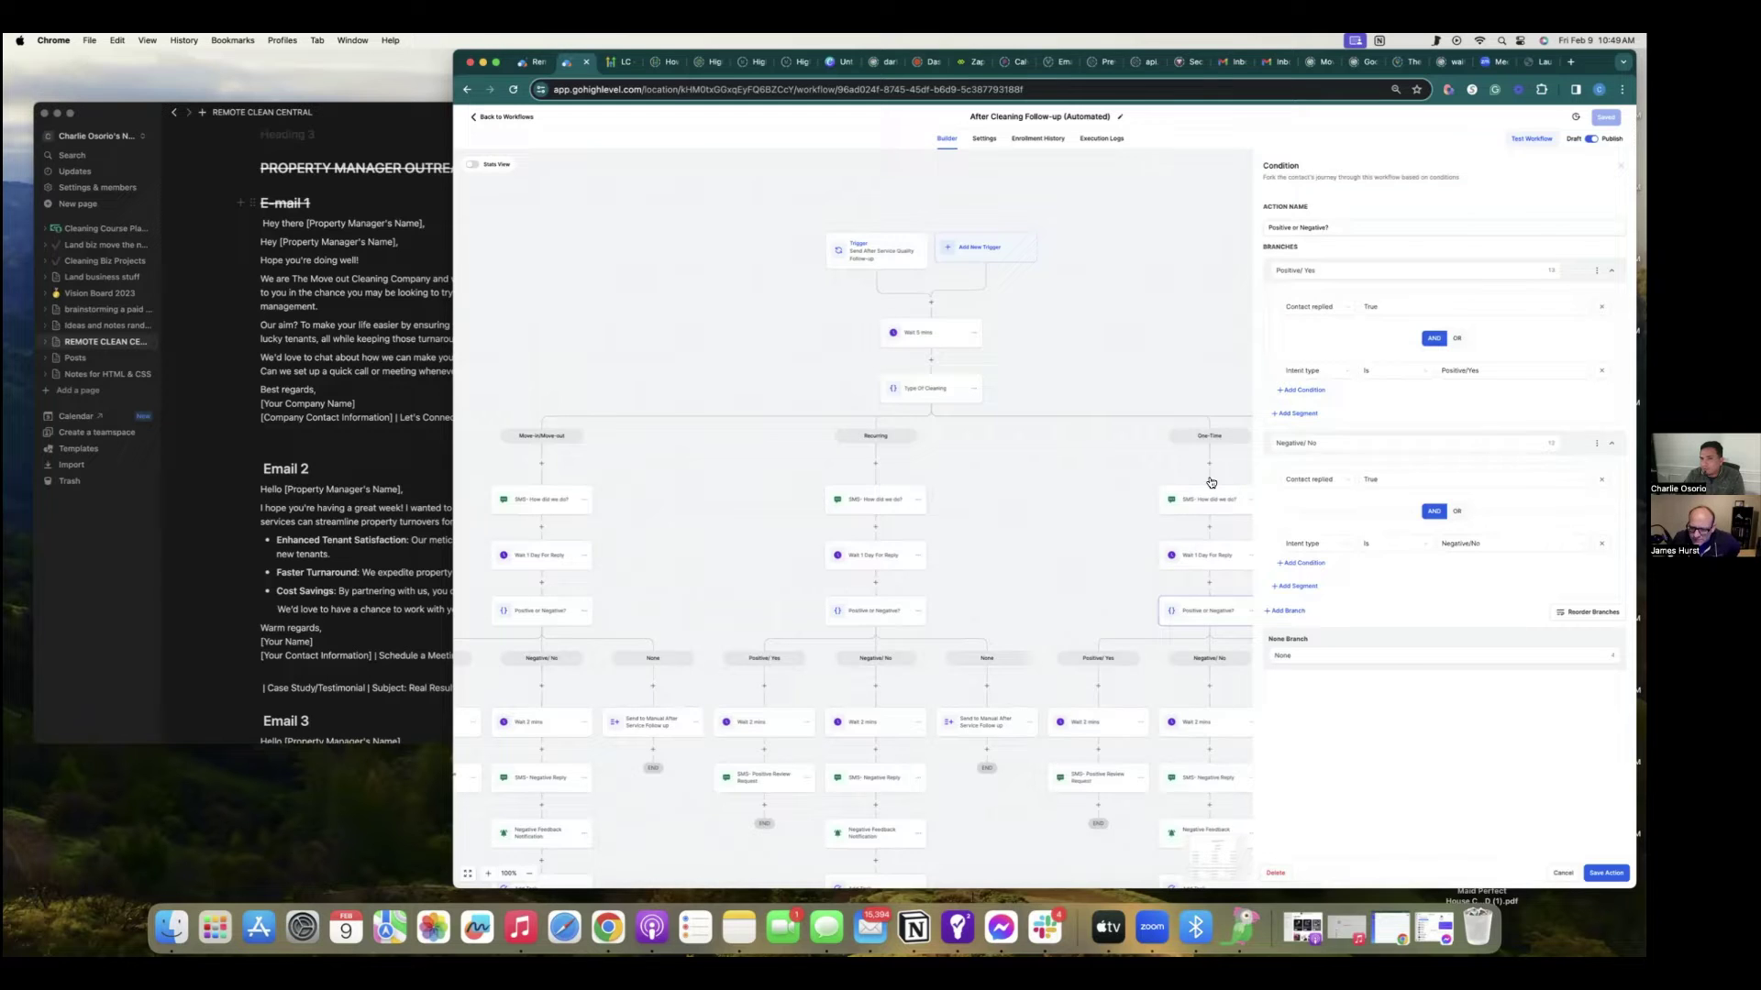
scroll(1210, 483, "down", 3)
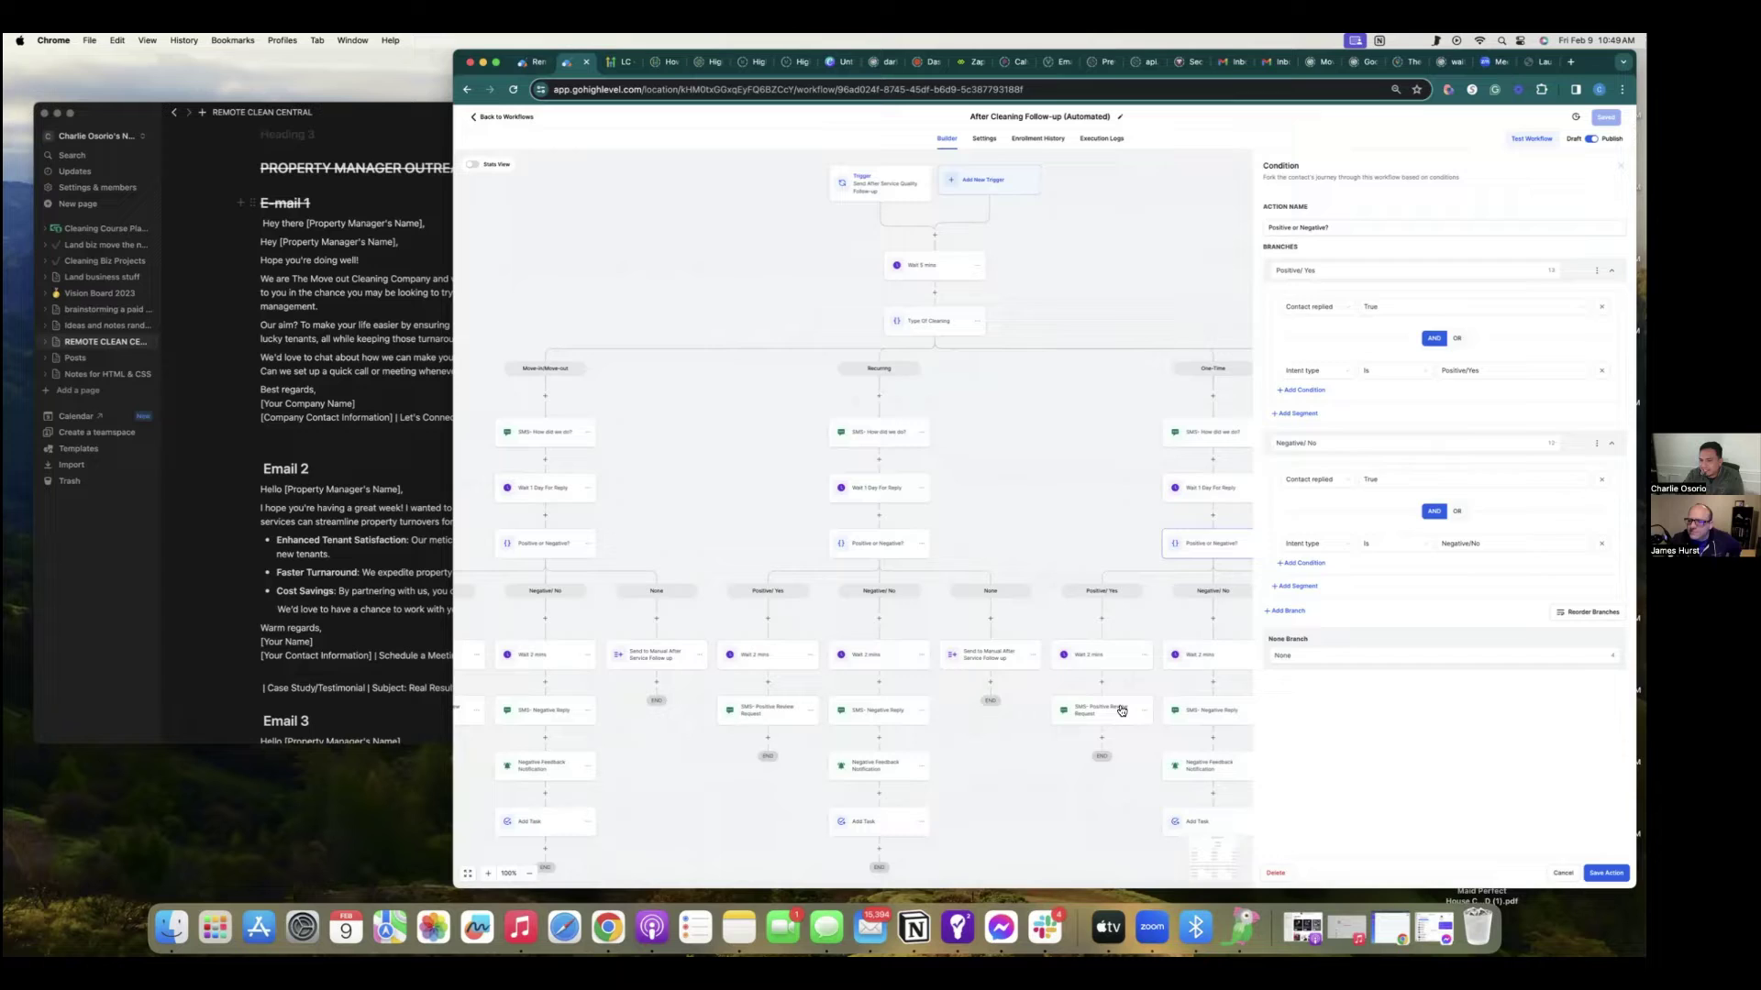
left_click(1121, 712)
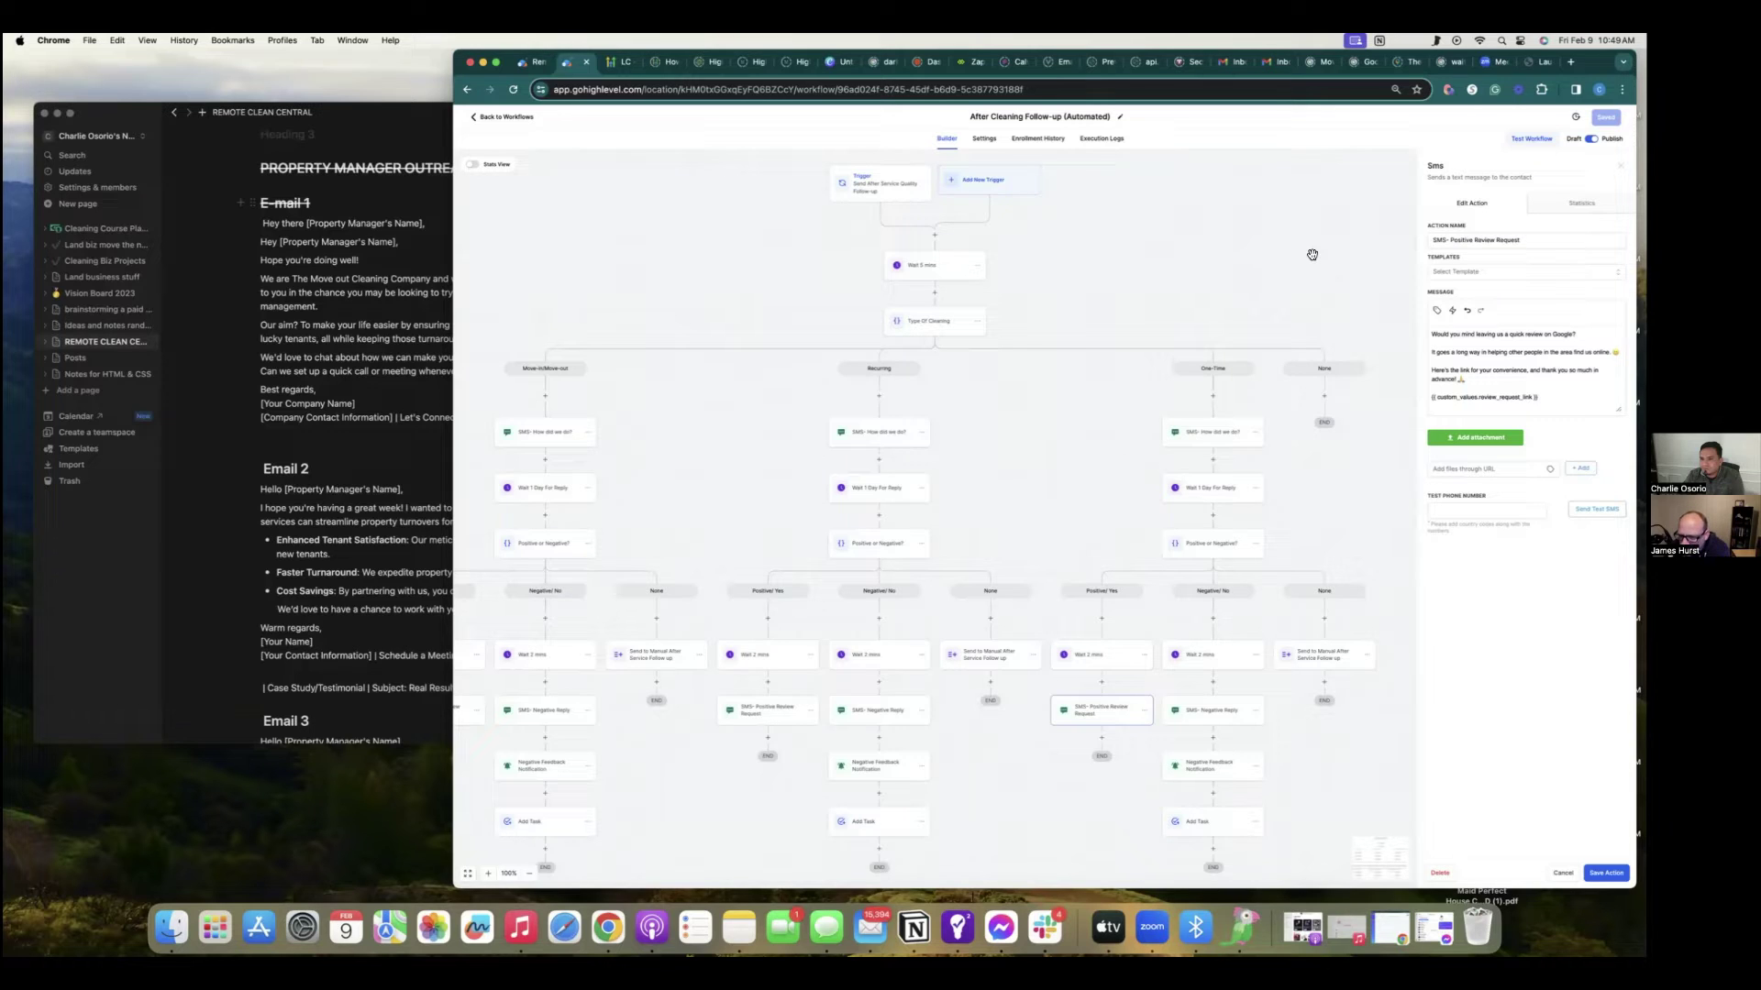
Review the SMS - Negative Reply message, then reopen the Positive or Negative? condition's branches.
left_click(1215, 714)
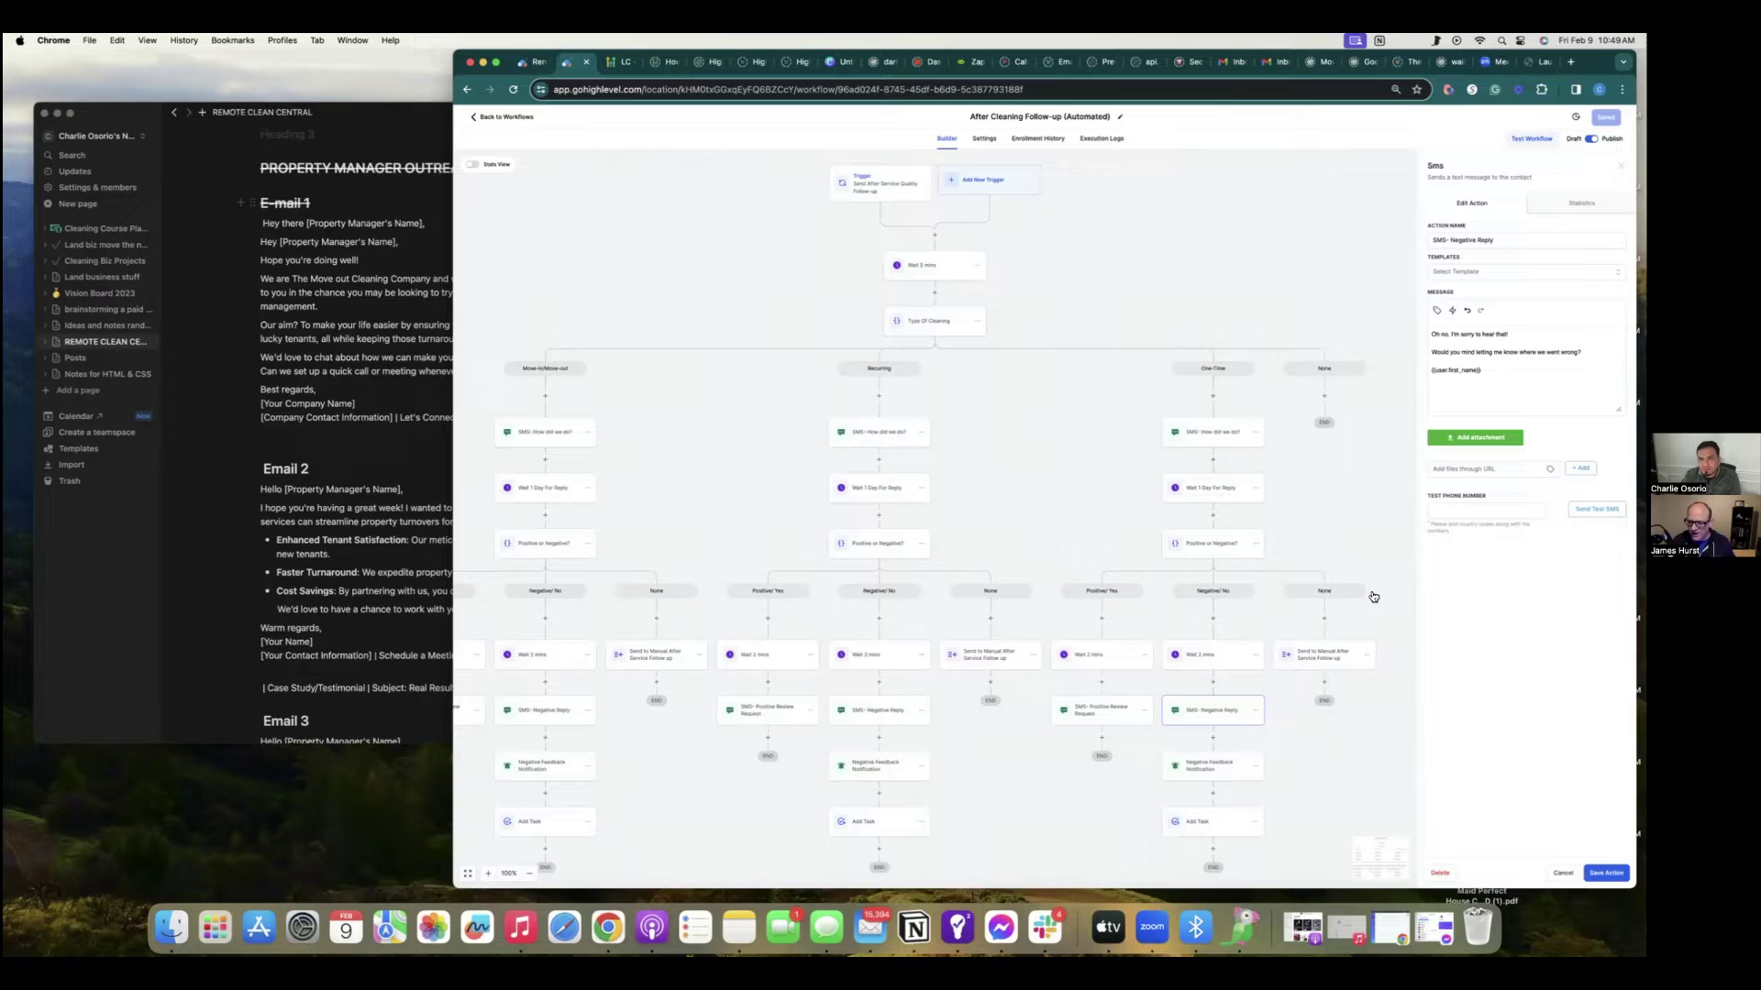
left_click(1209, 547)
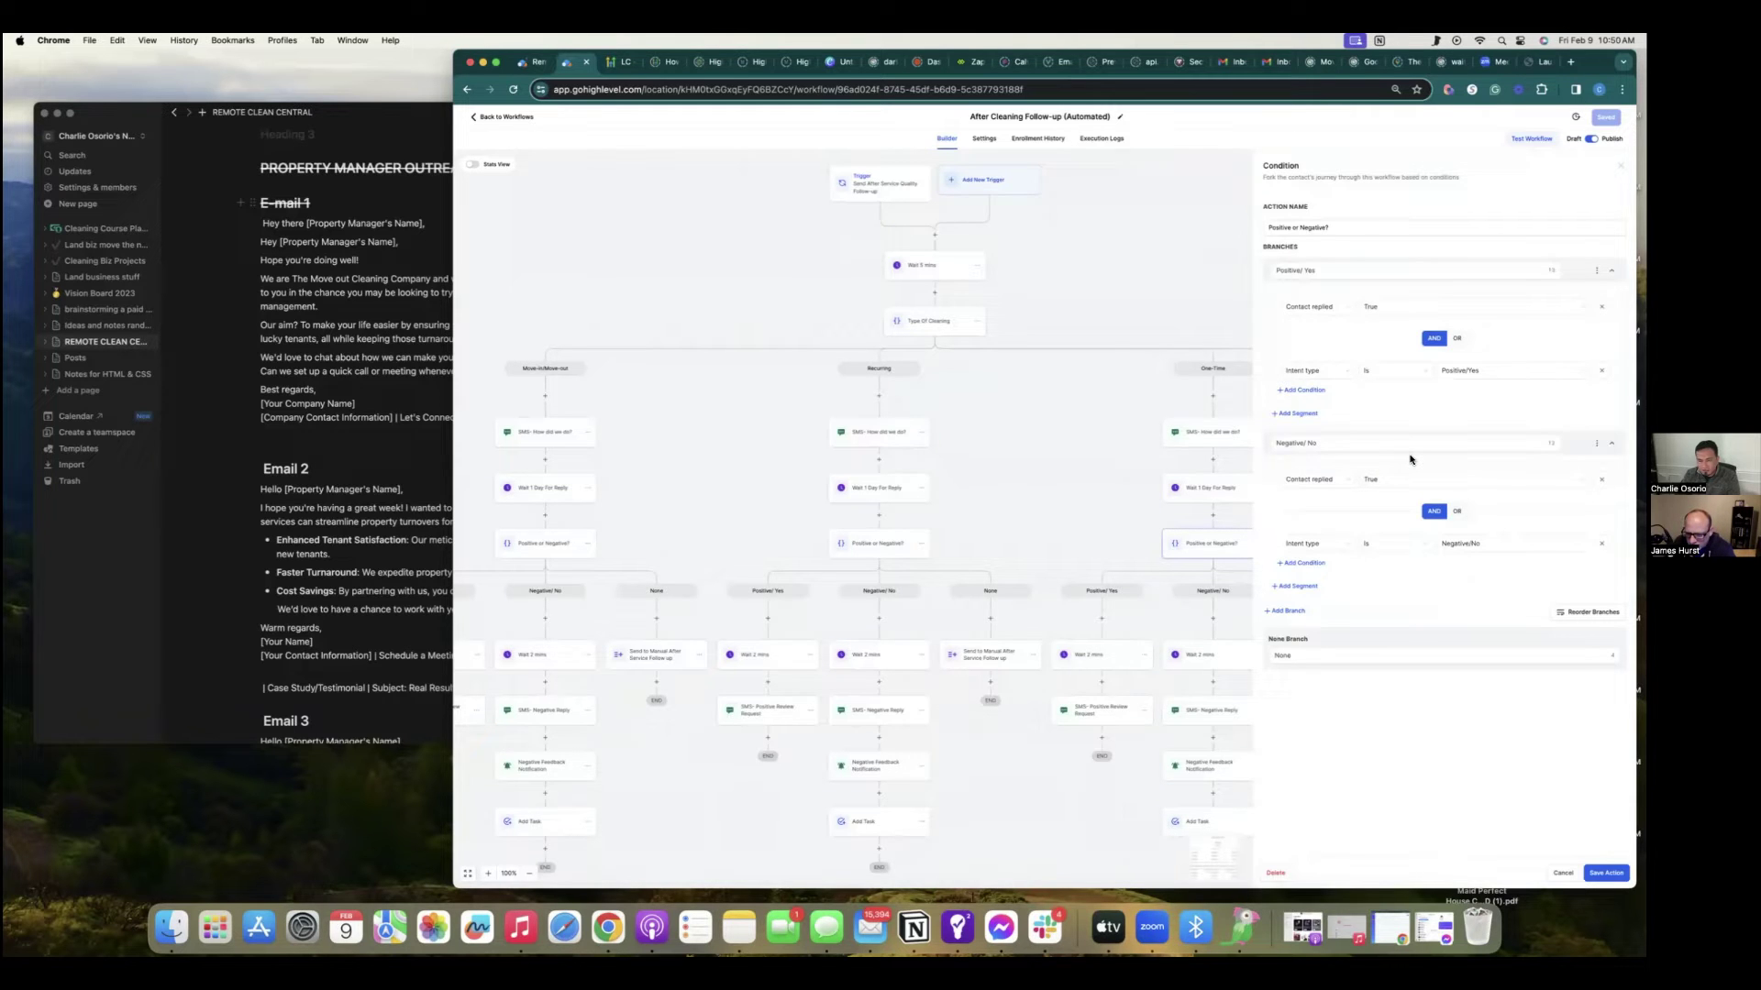
Zoom in and add a new branch that checks the Contact Reply > Replied message field.
key("super+equal")
key("super+equal")
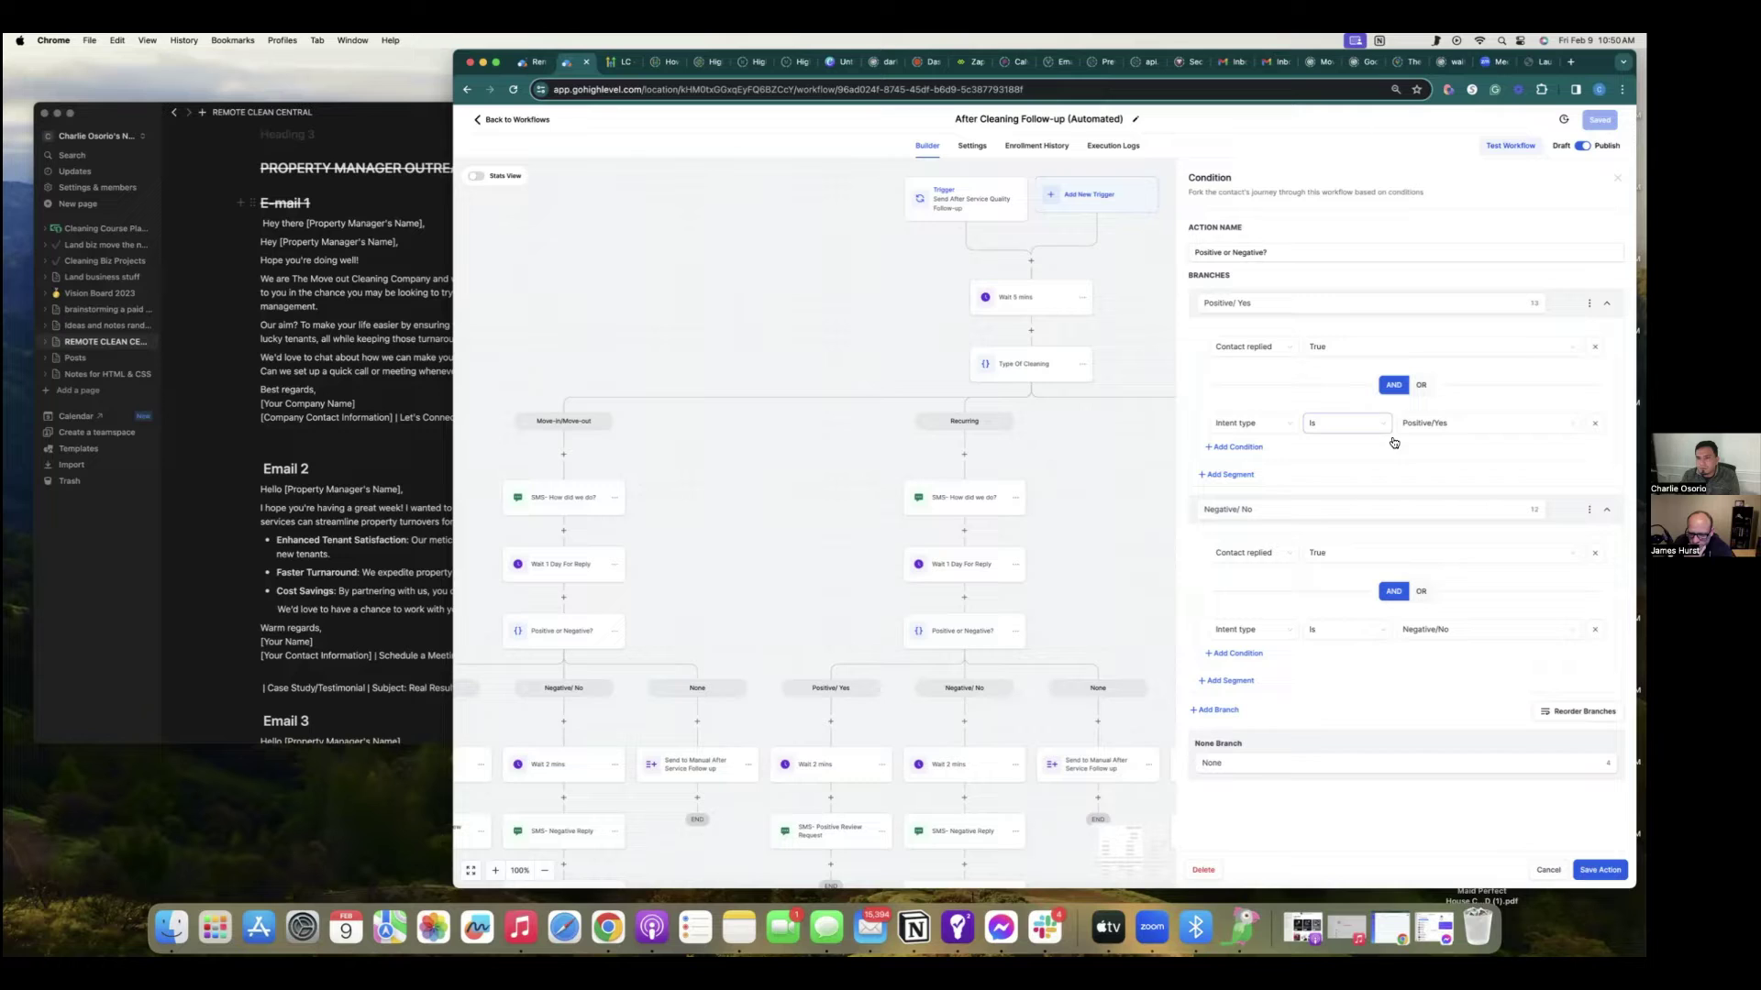
left_click(1223, 711)
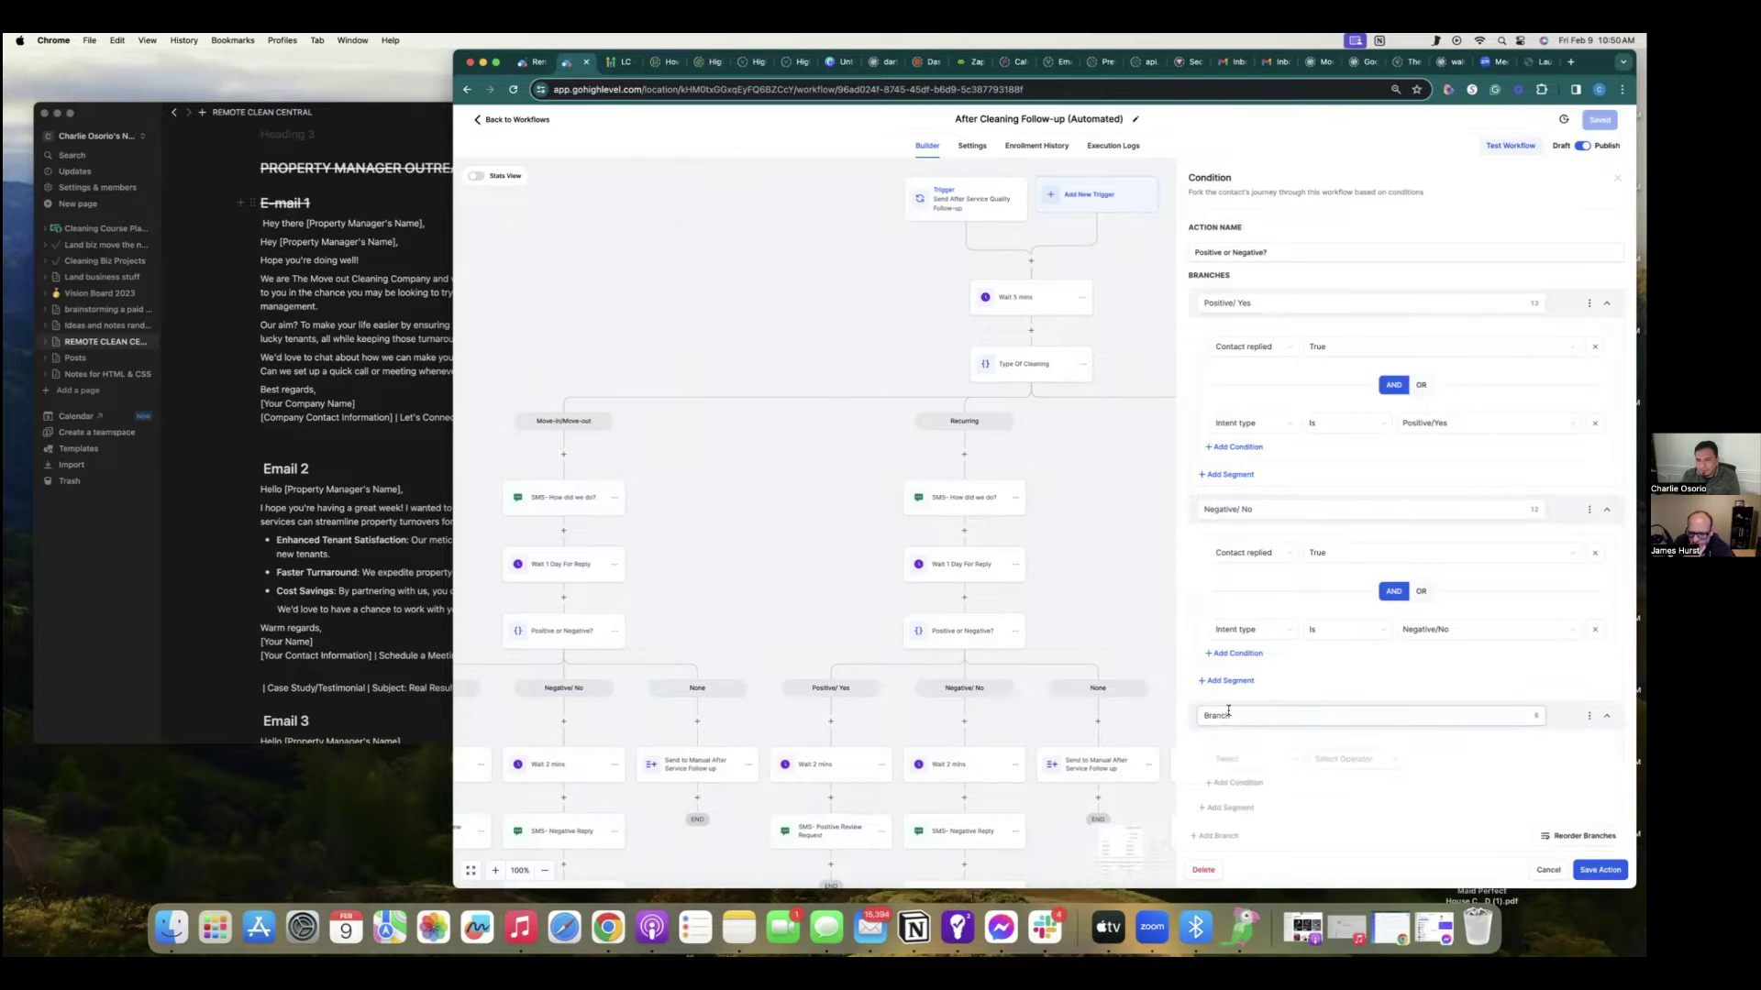
scroll(1228, 710, "down", 2)
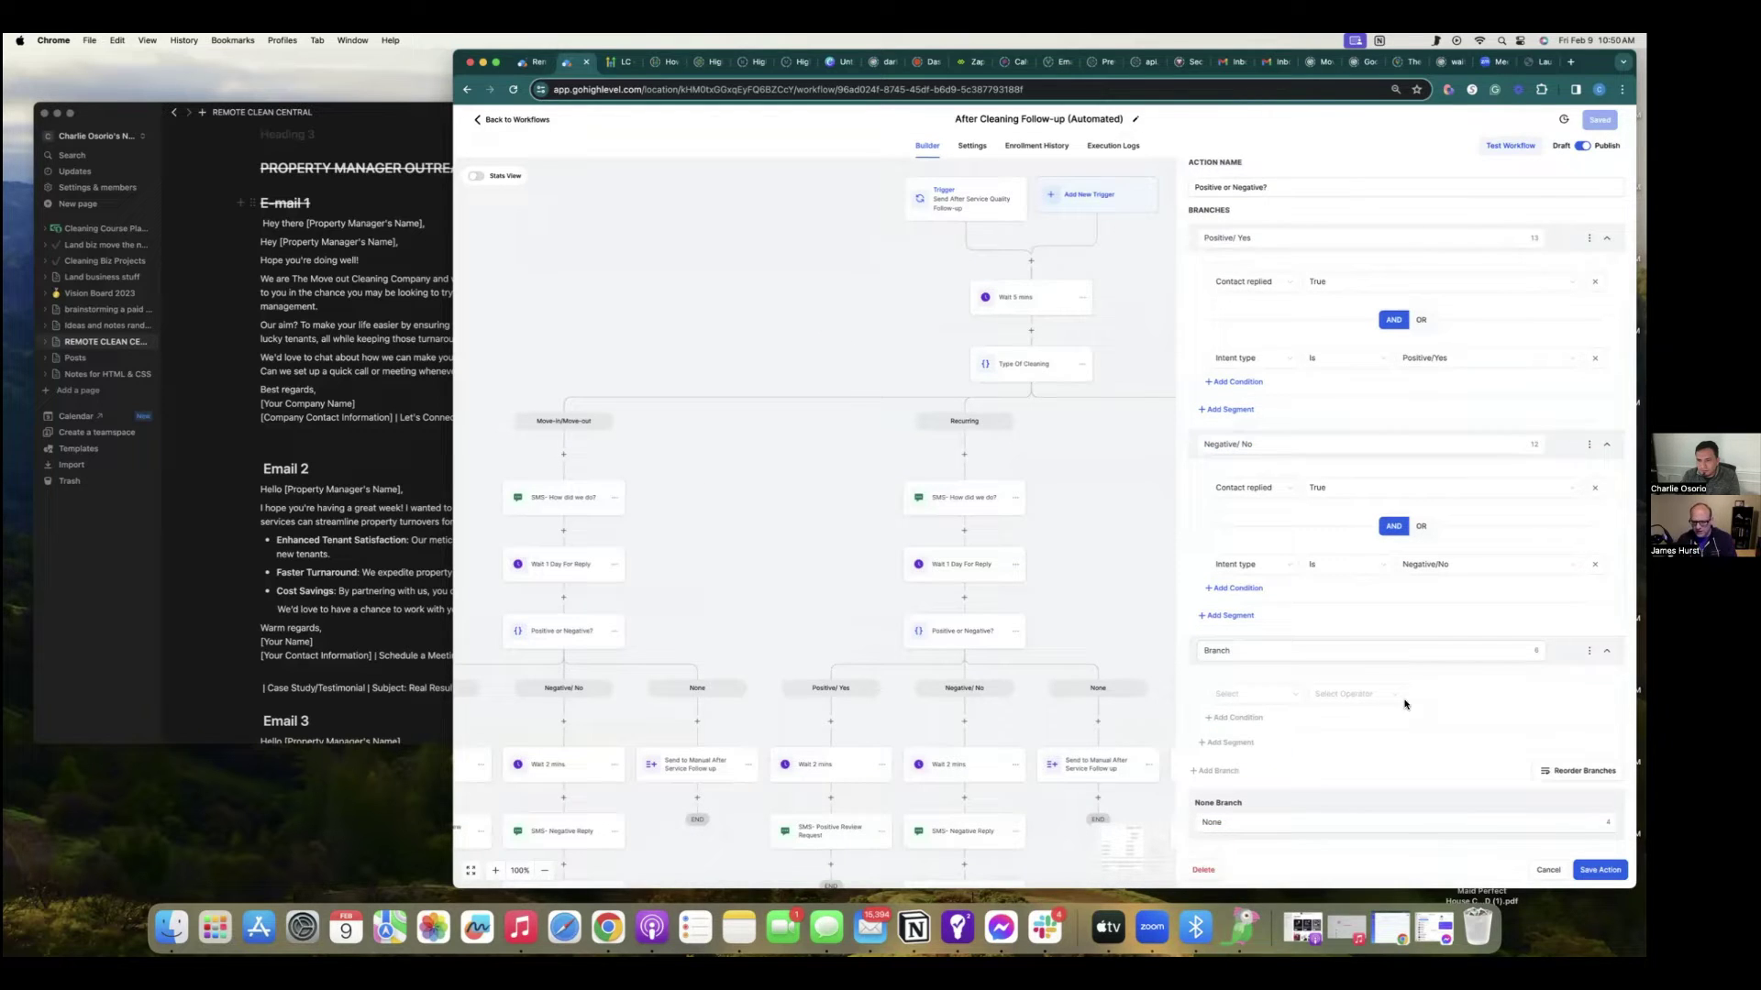
left_click(1275, 700)
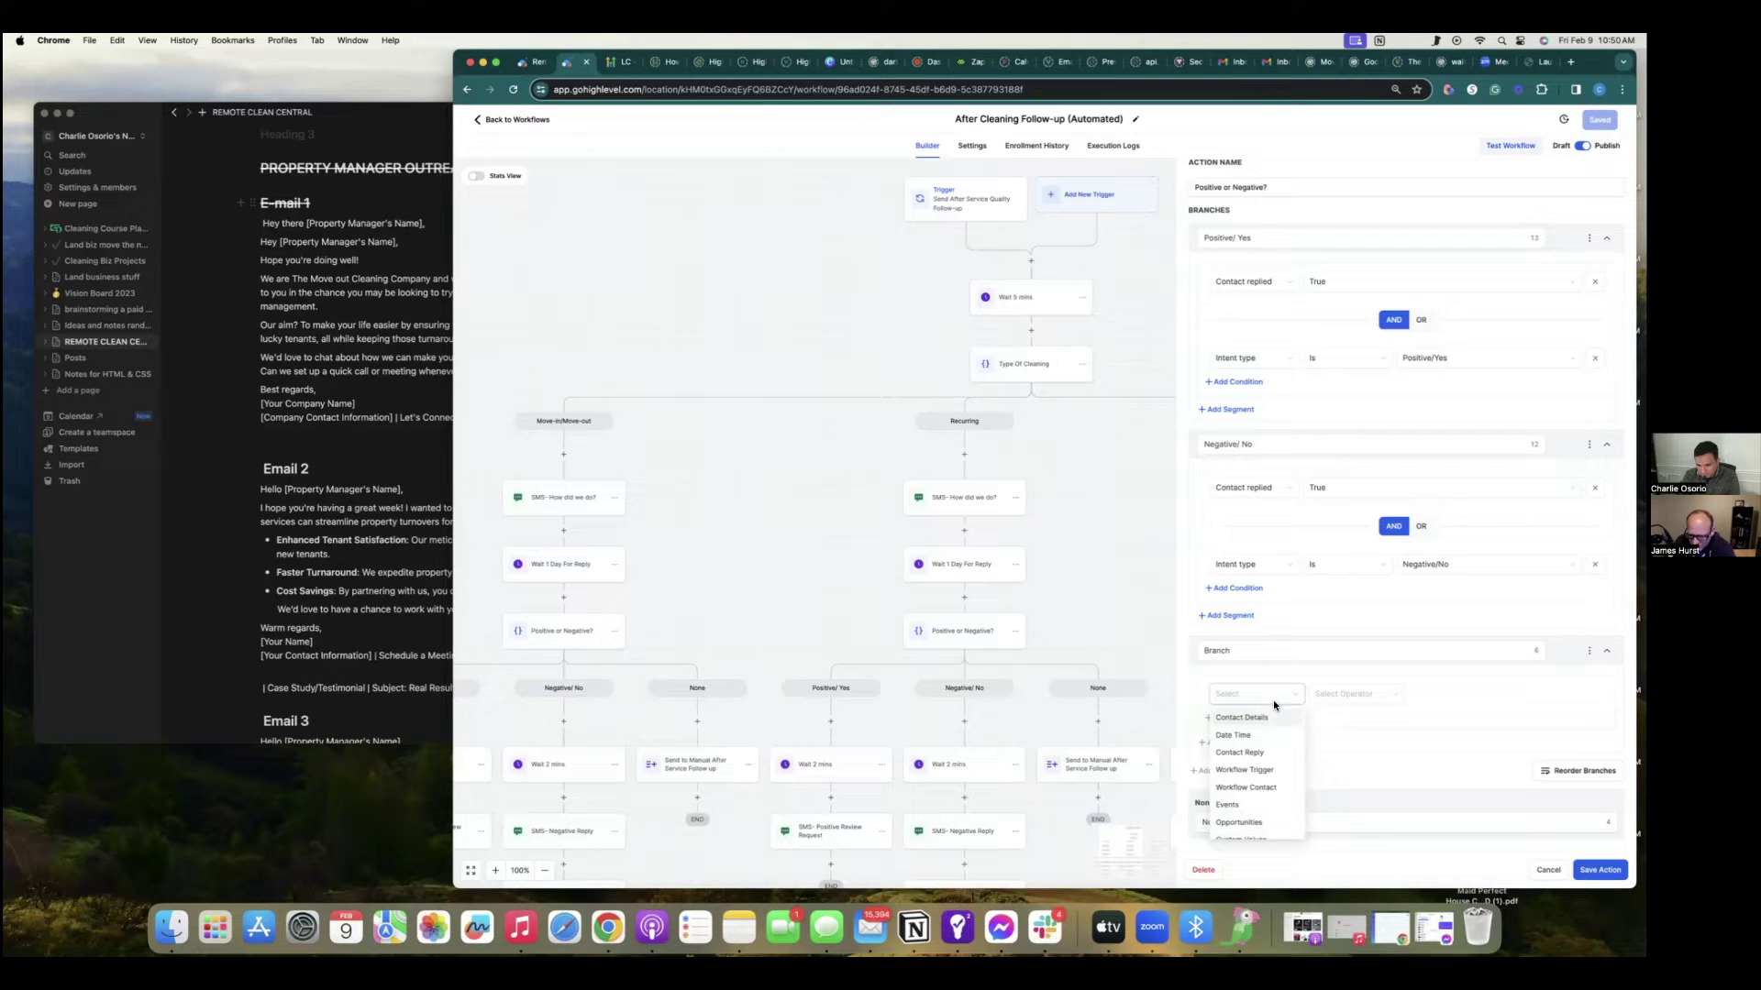
left_click(1258, 752)
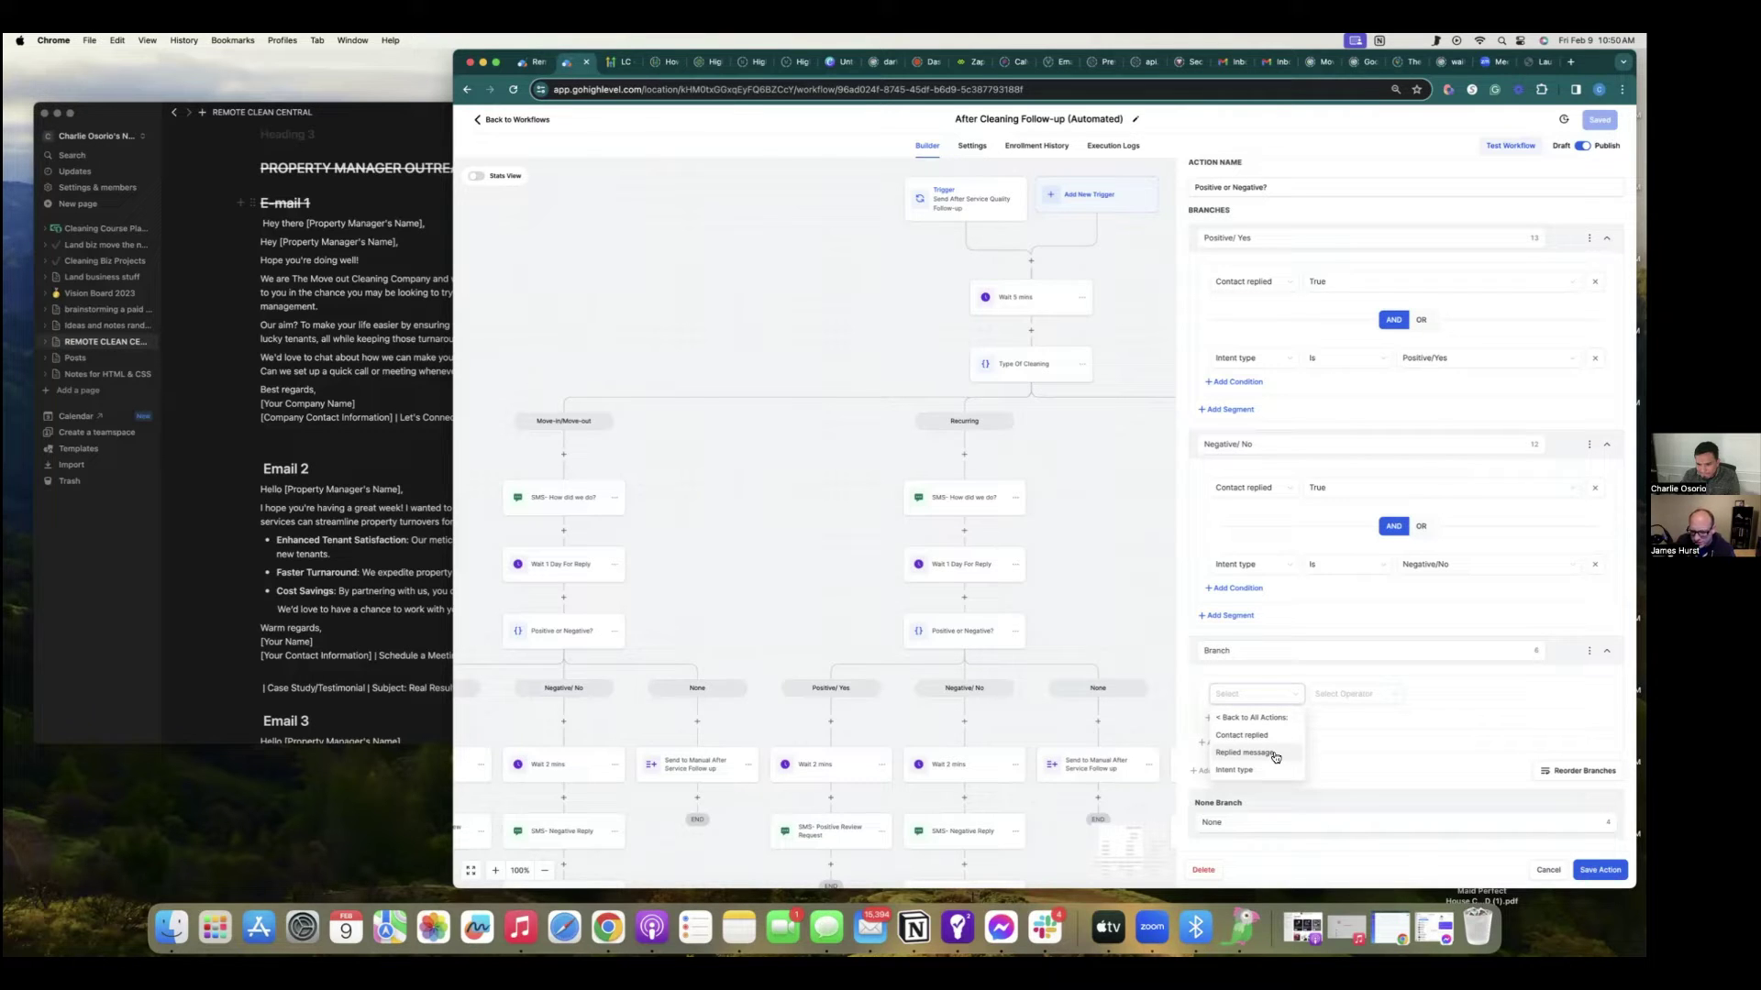
left_click(1275, 756)
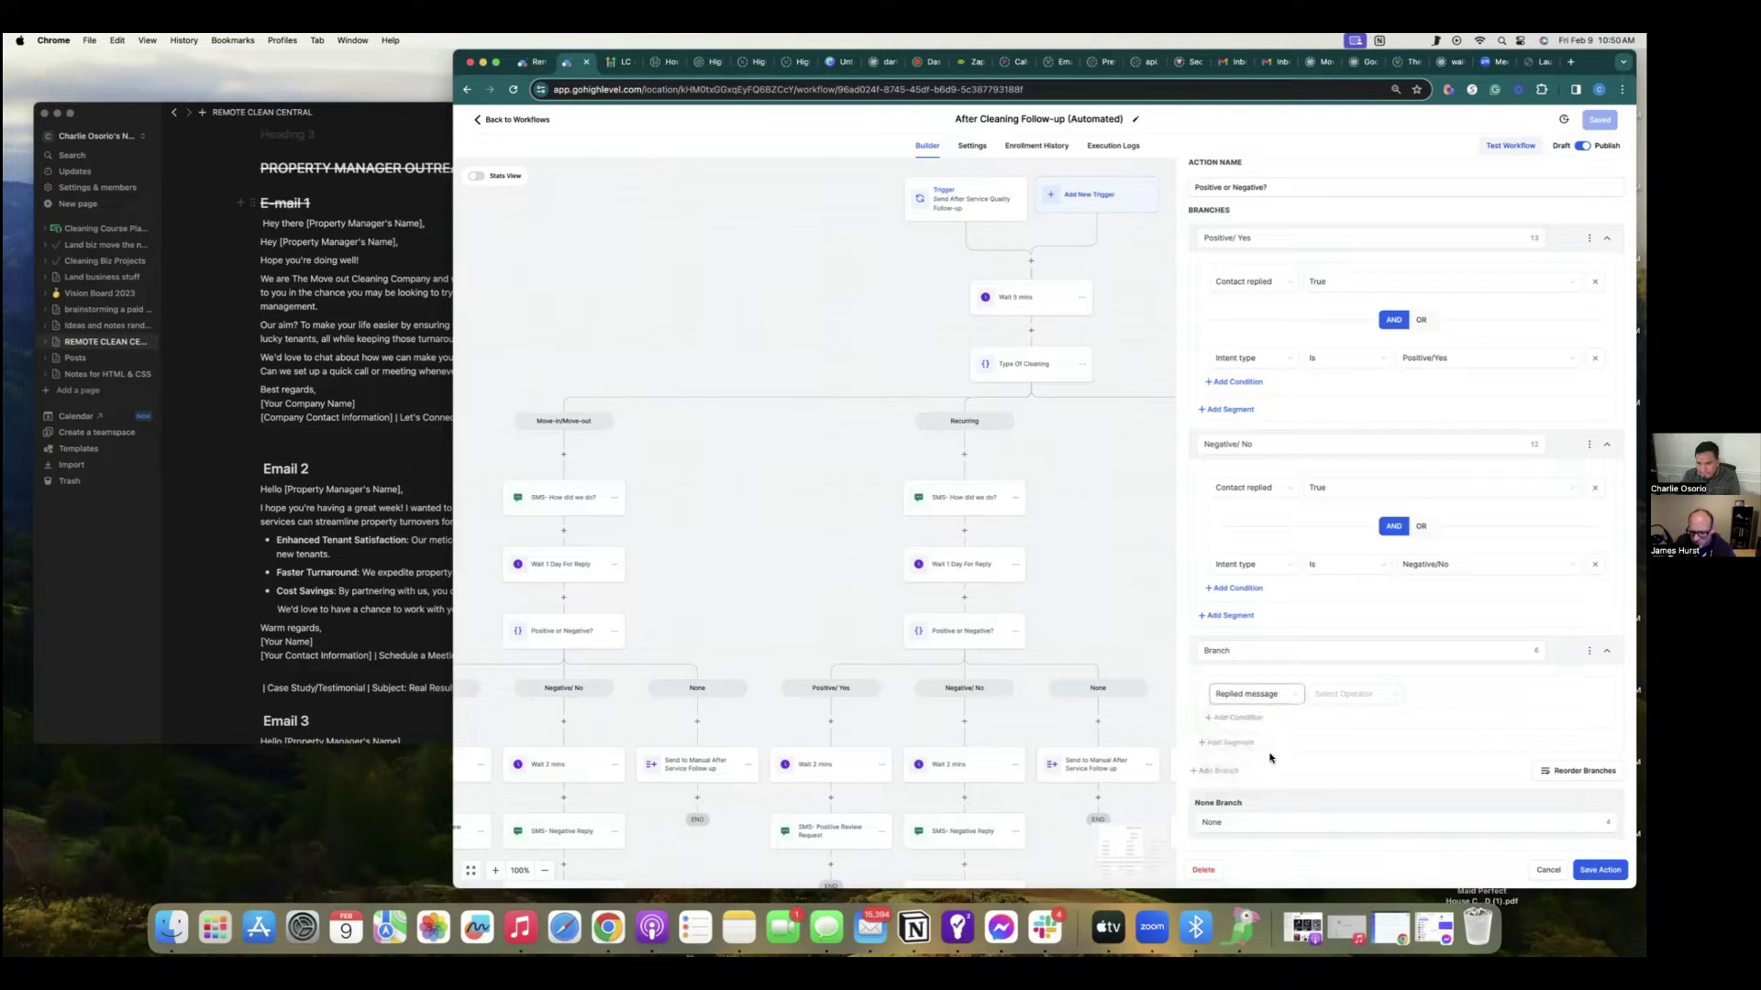
Set the branch's operator to Contains with the value 'Yes'.
left_click(1348, 703)
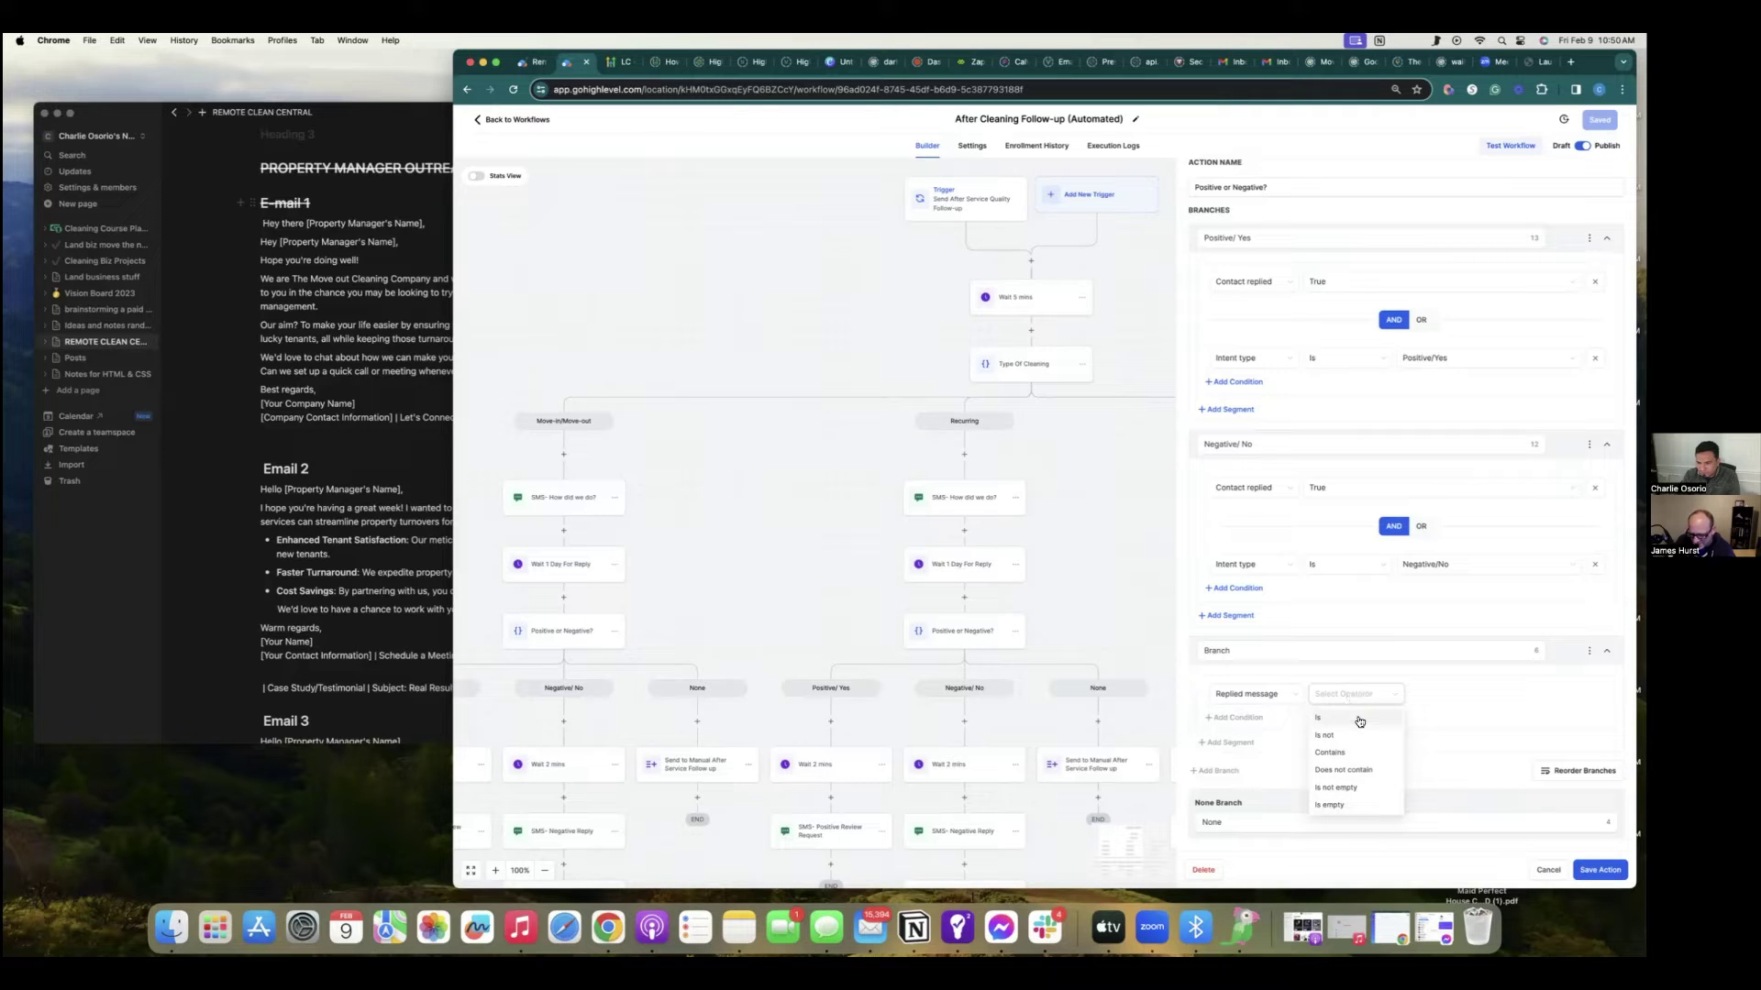
left_click(1359, 721)
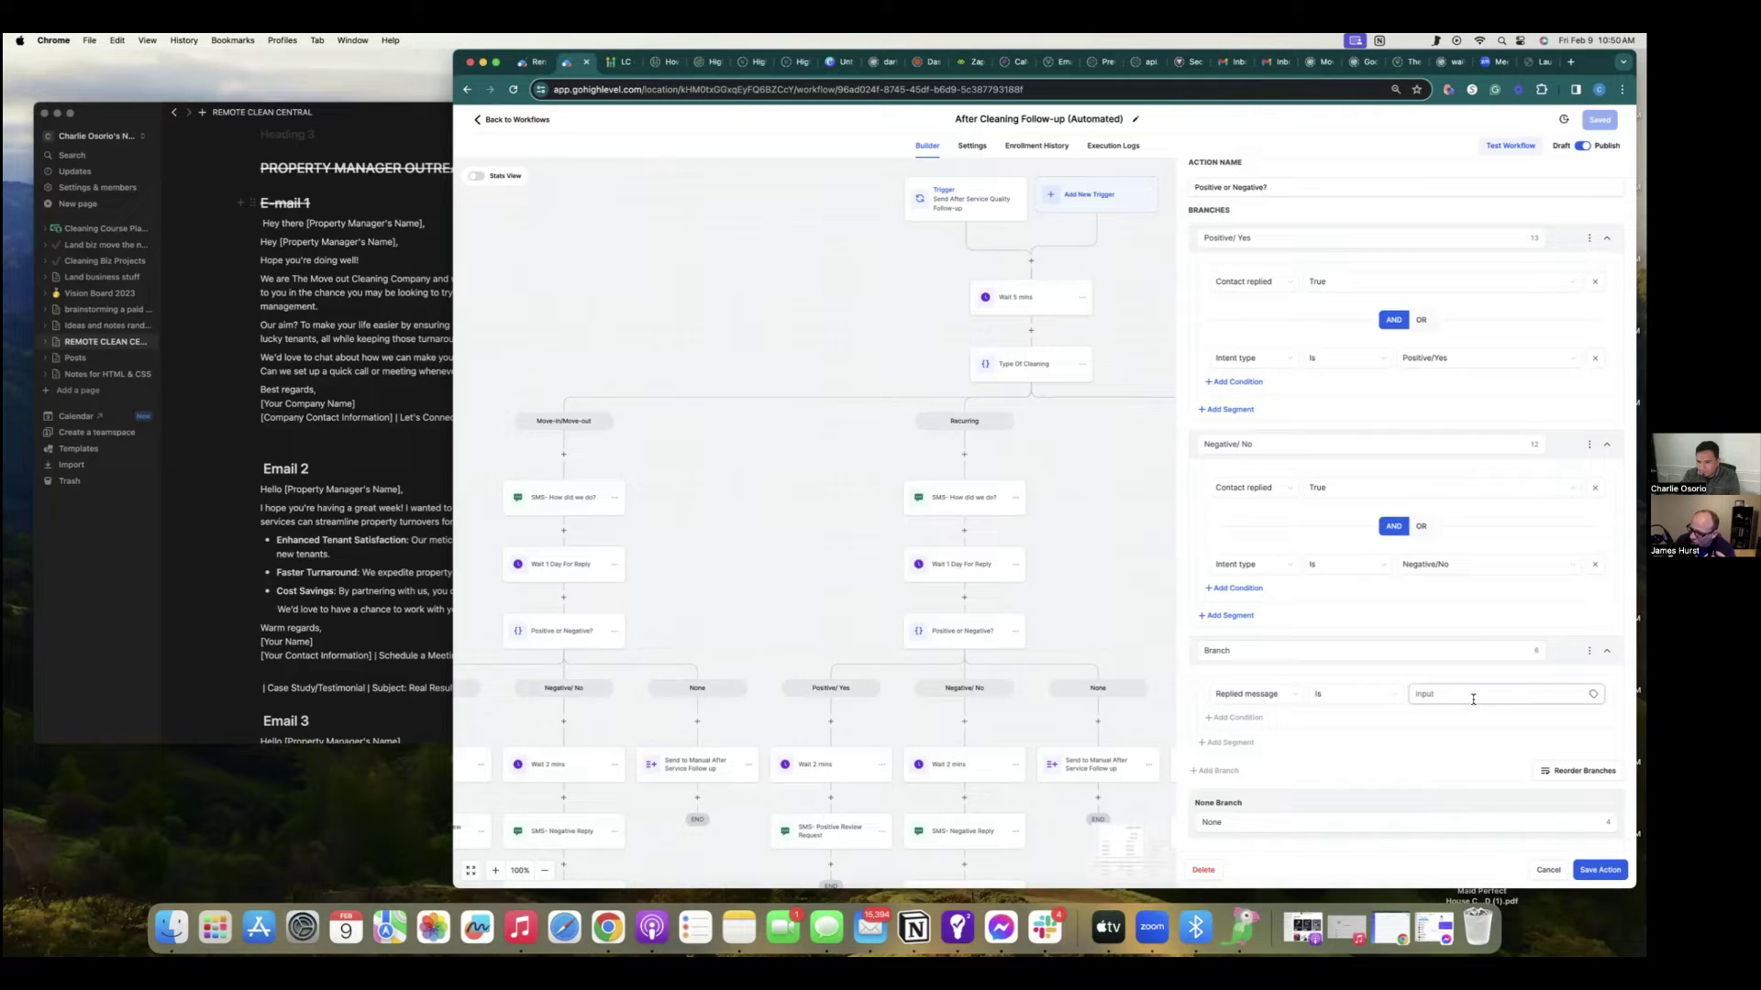
left_click(1386, 694)
left_click(1373, 757)
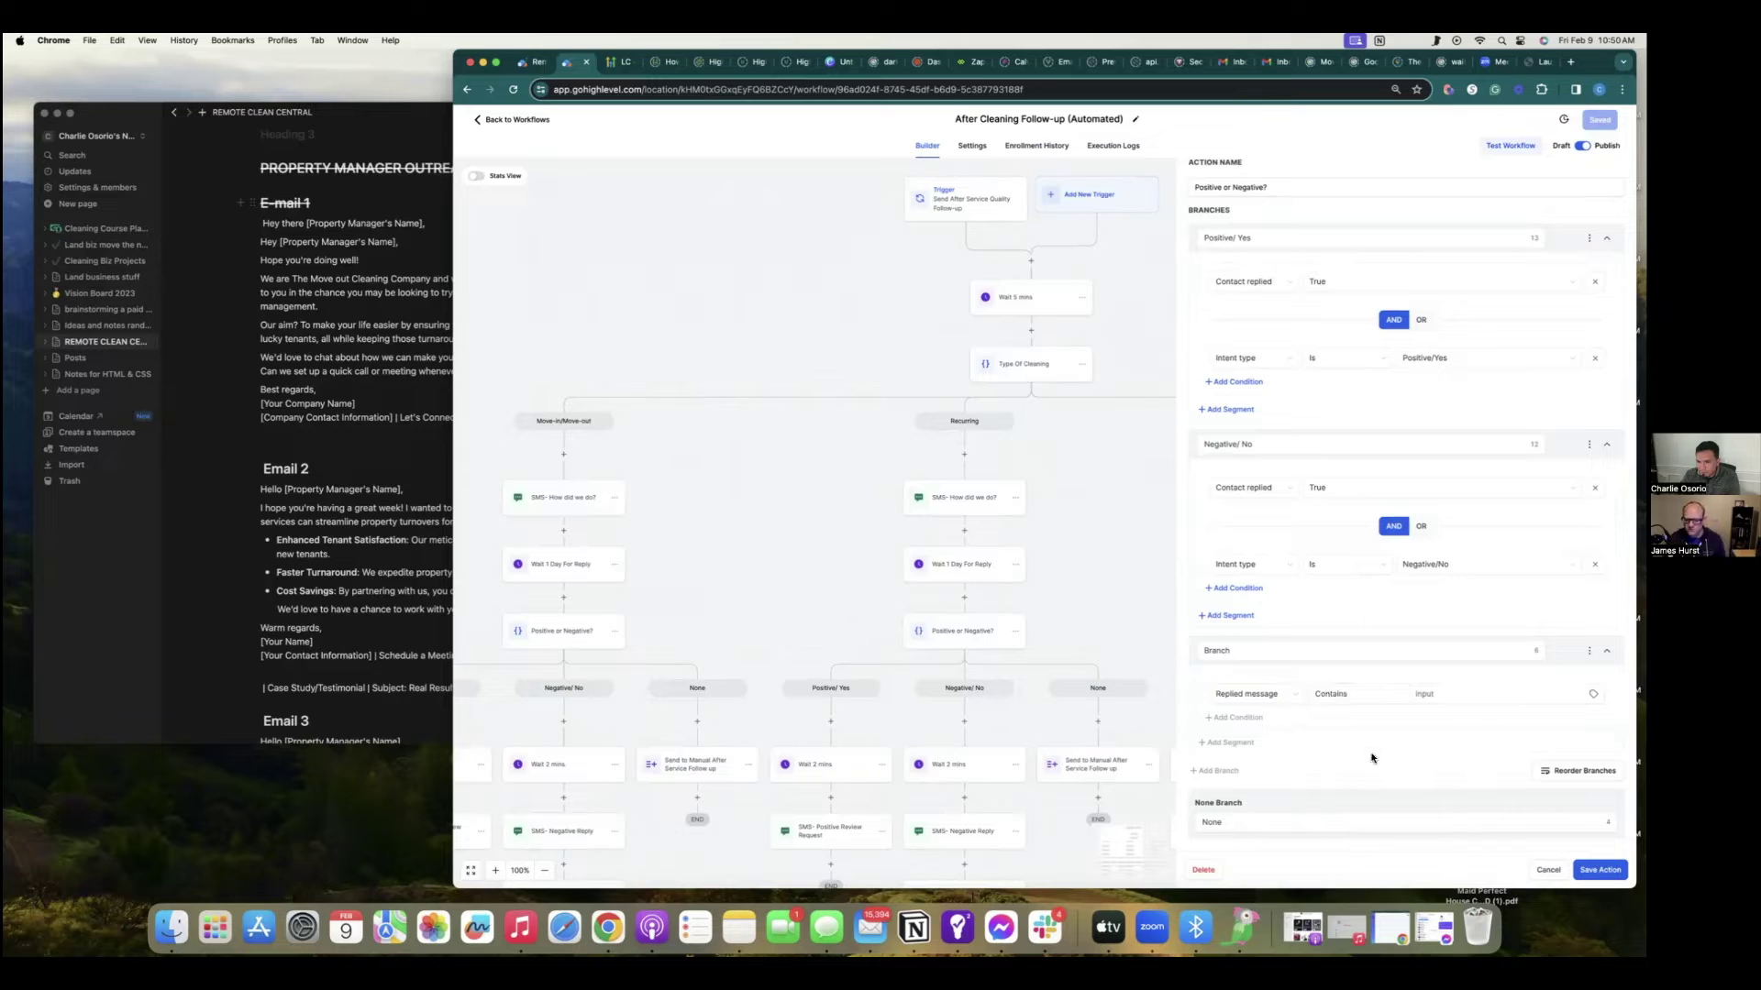
left_click(1441, 696)
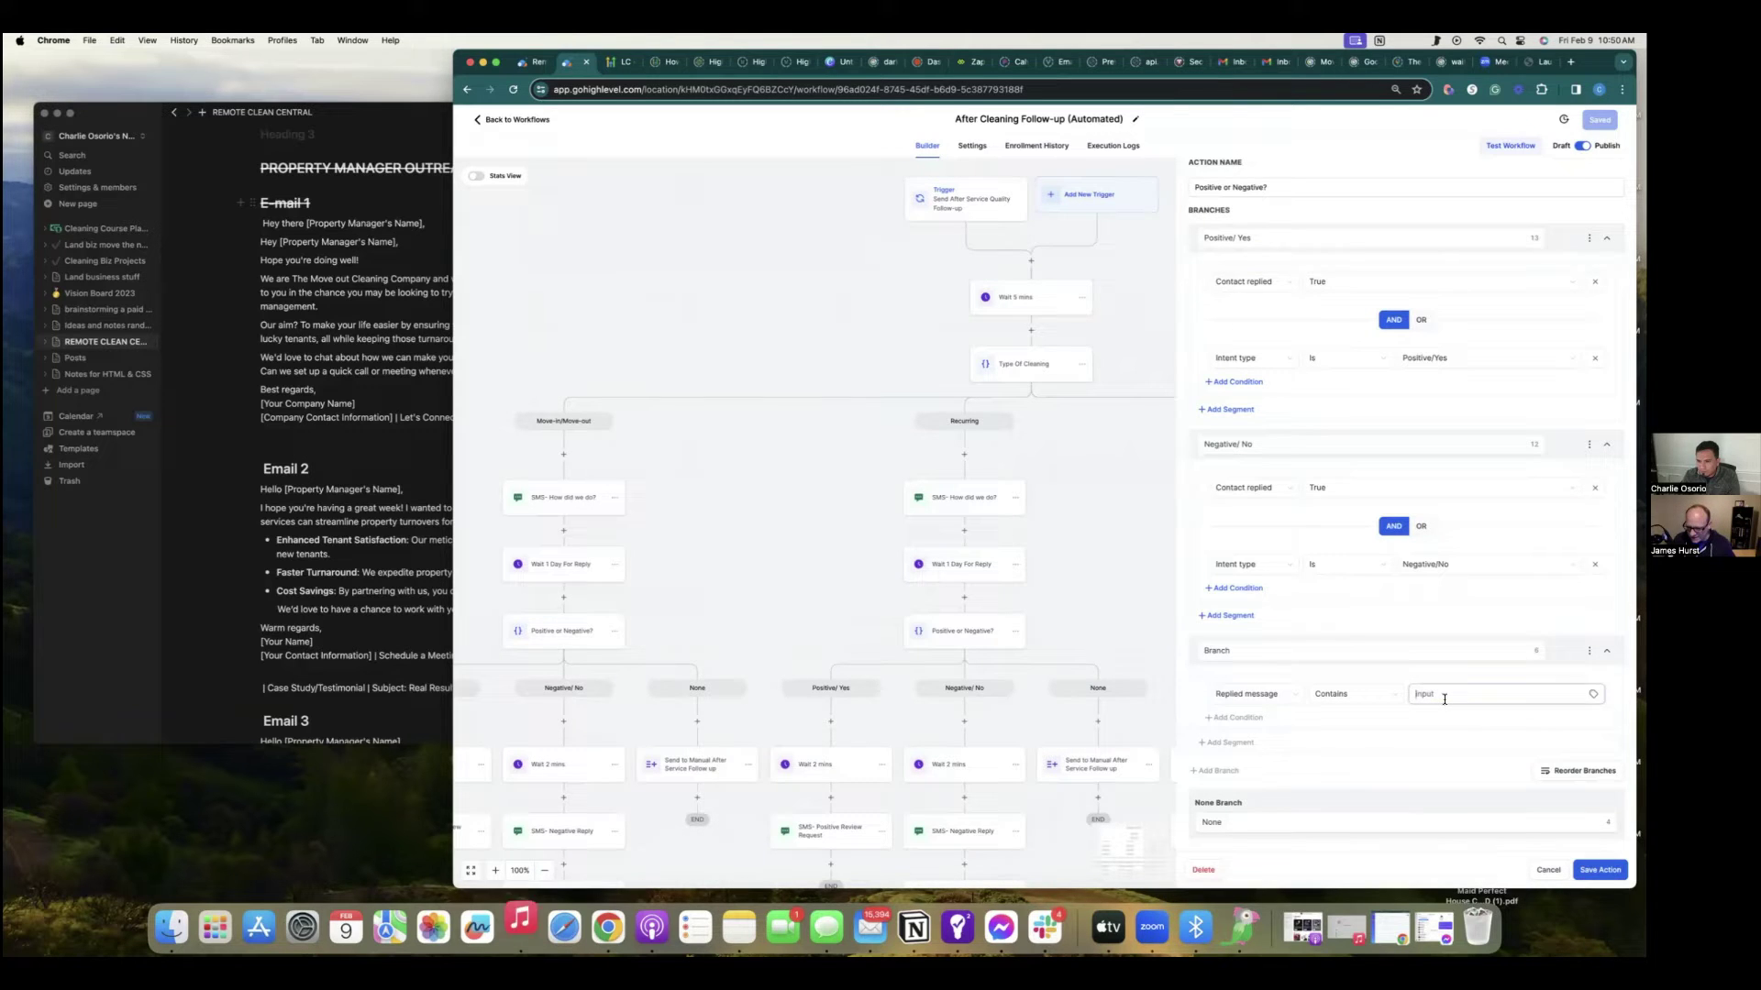
type("Yes")
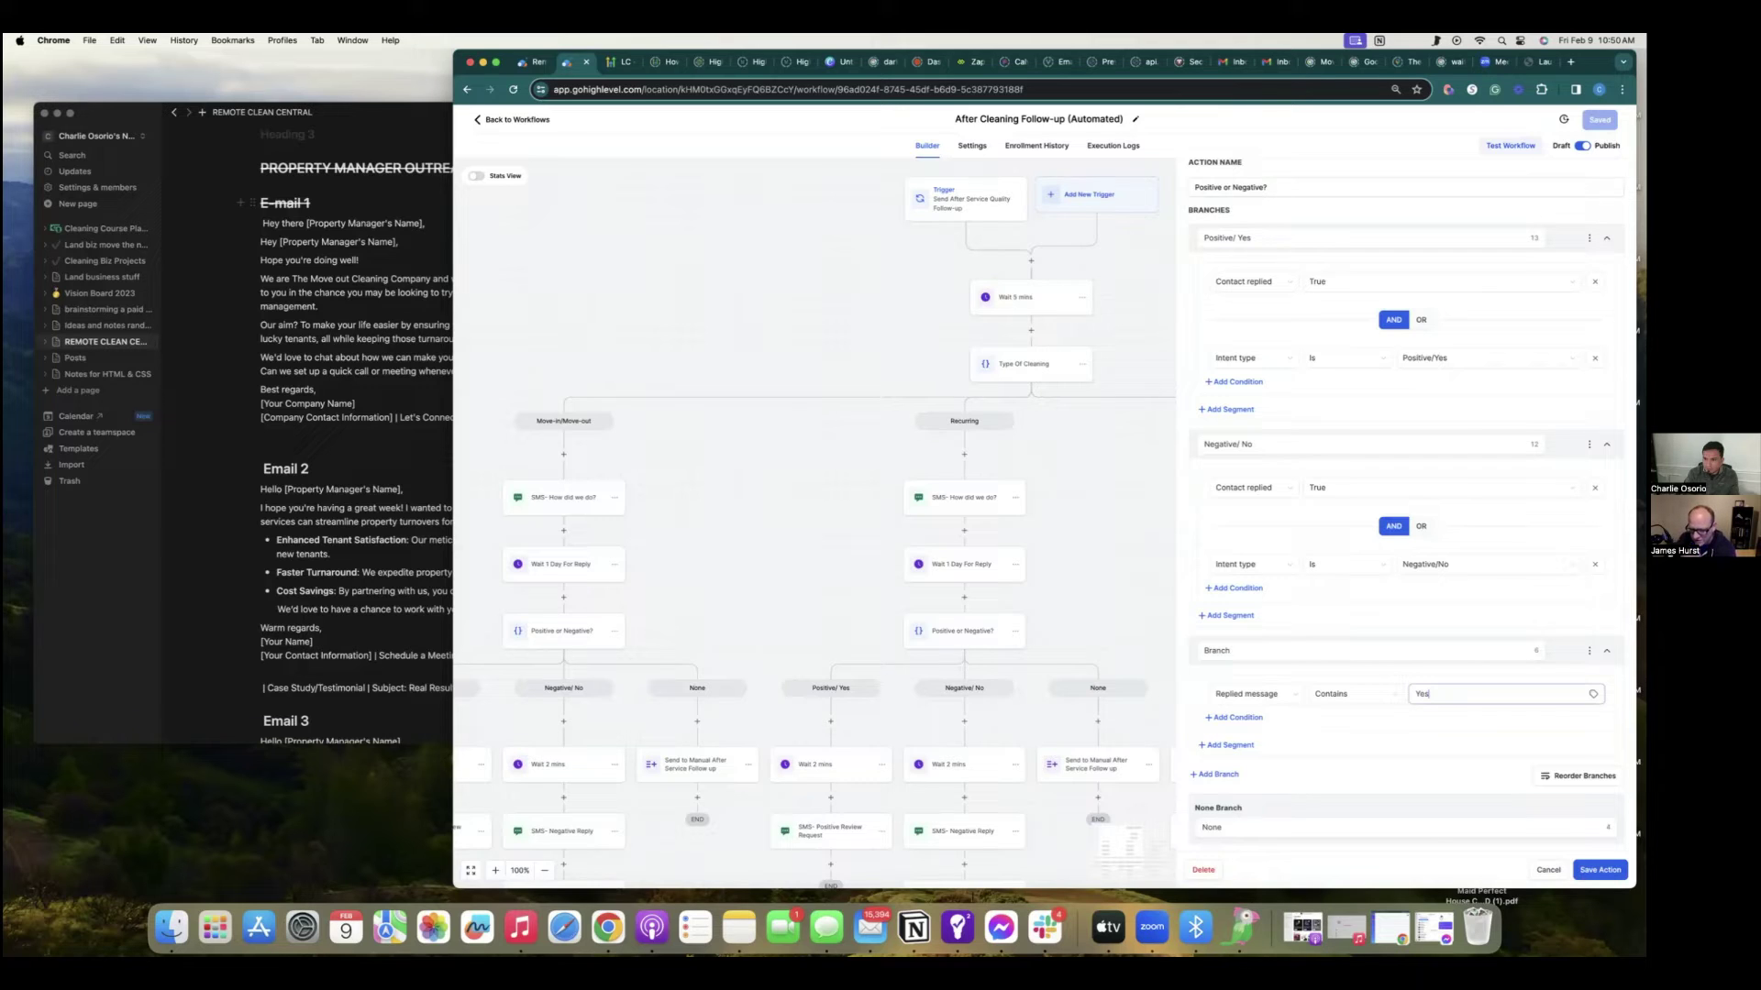
Add an OR condition to the branch: Replied message contains 'Sure'.
left_click(1238, 717)
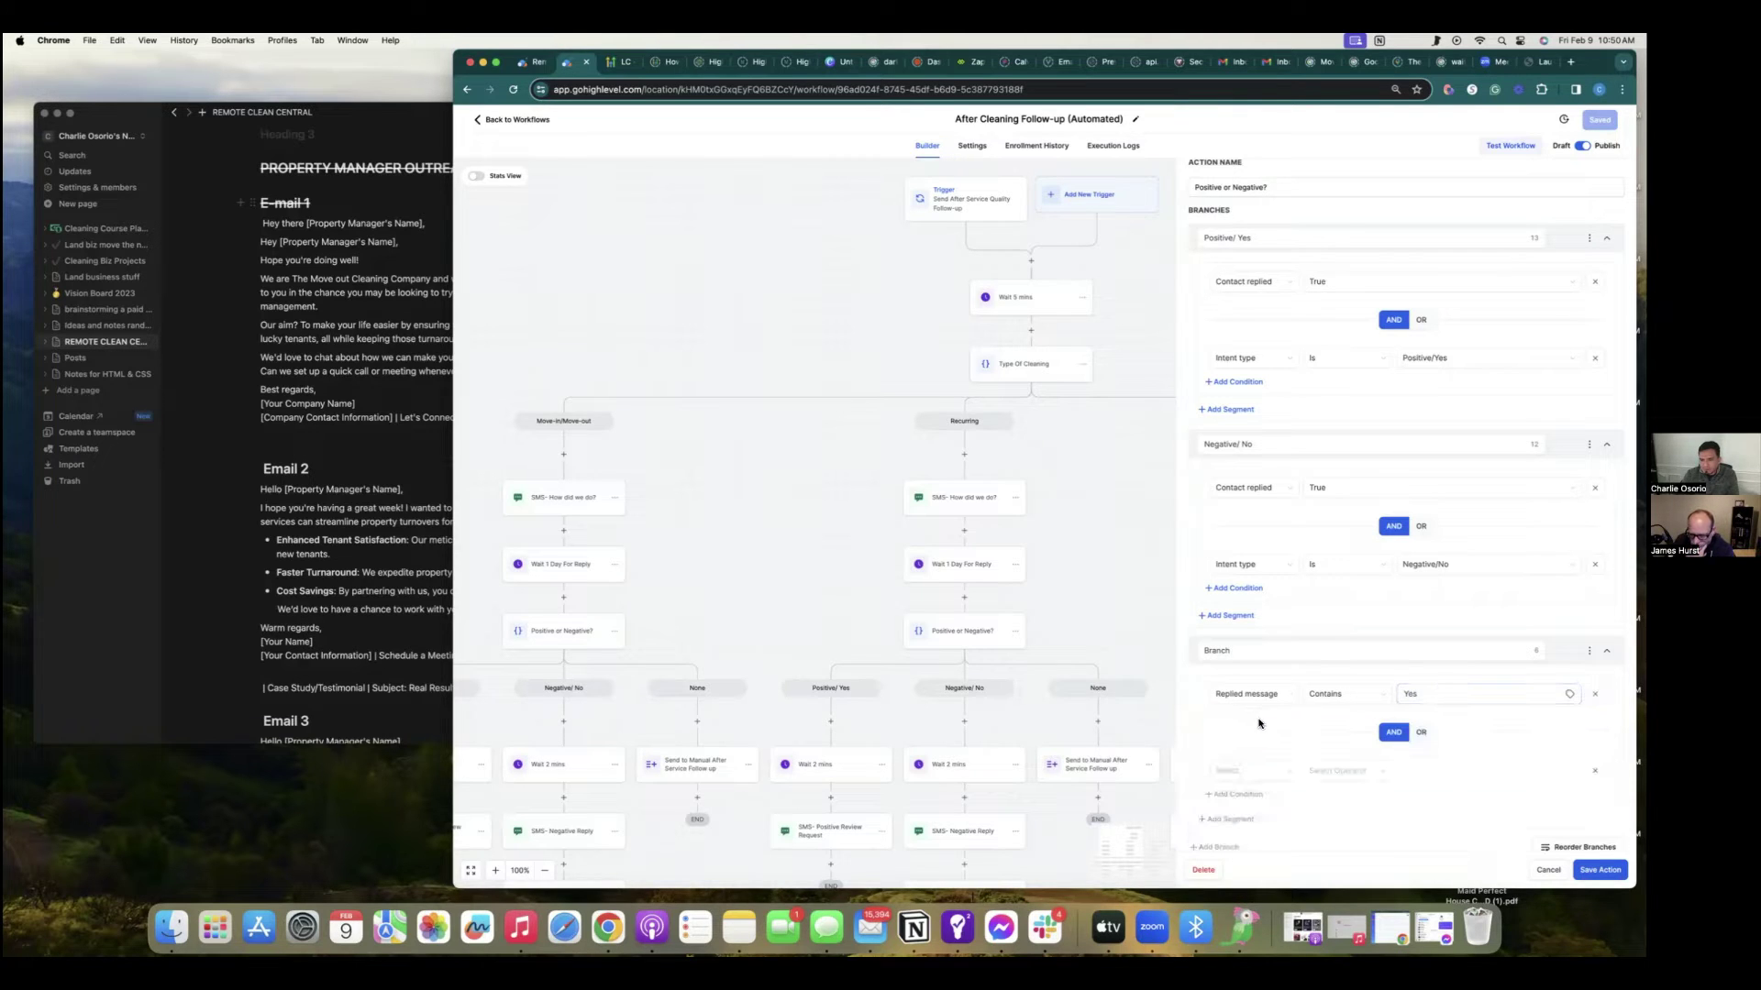
left_click(1269, 775)
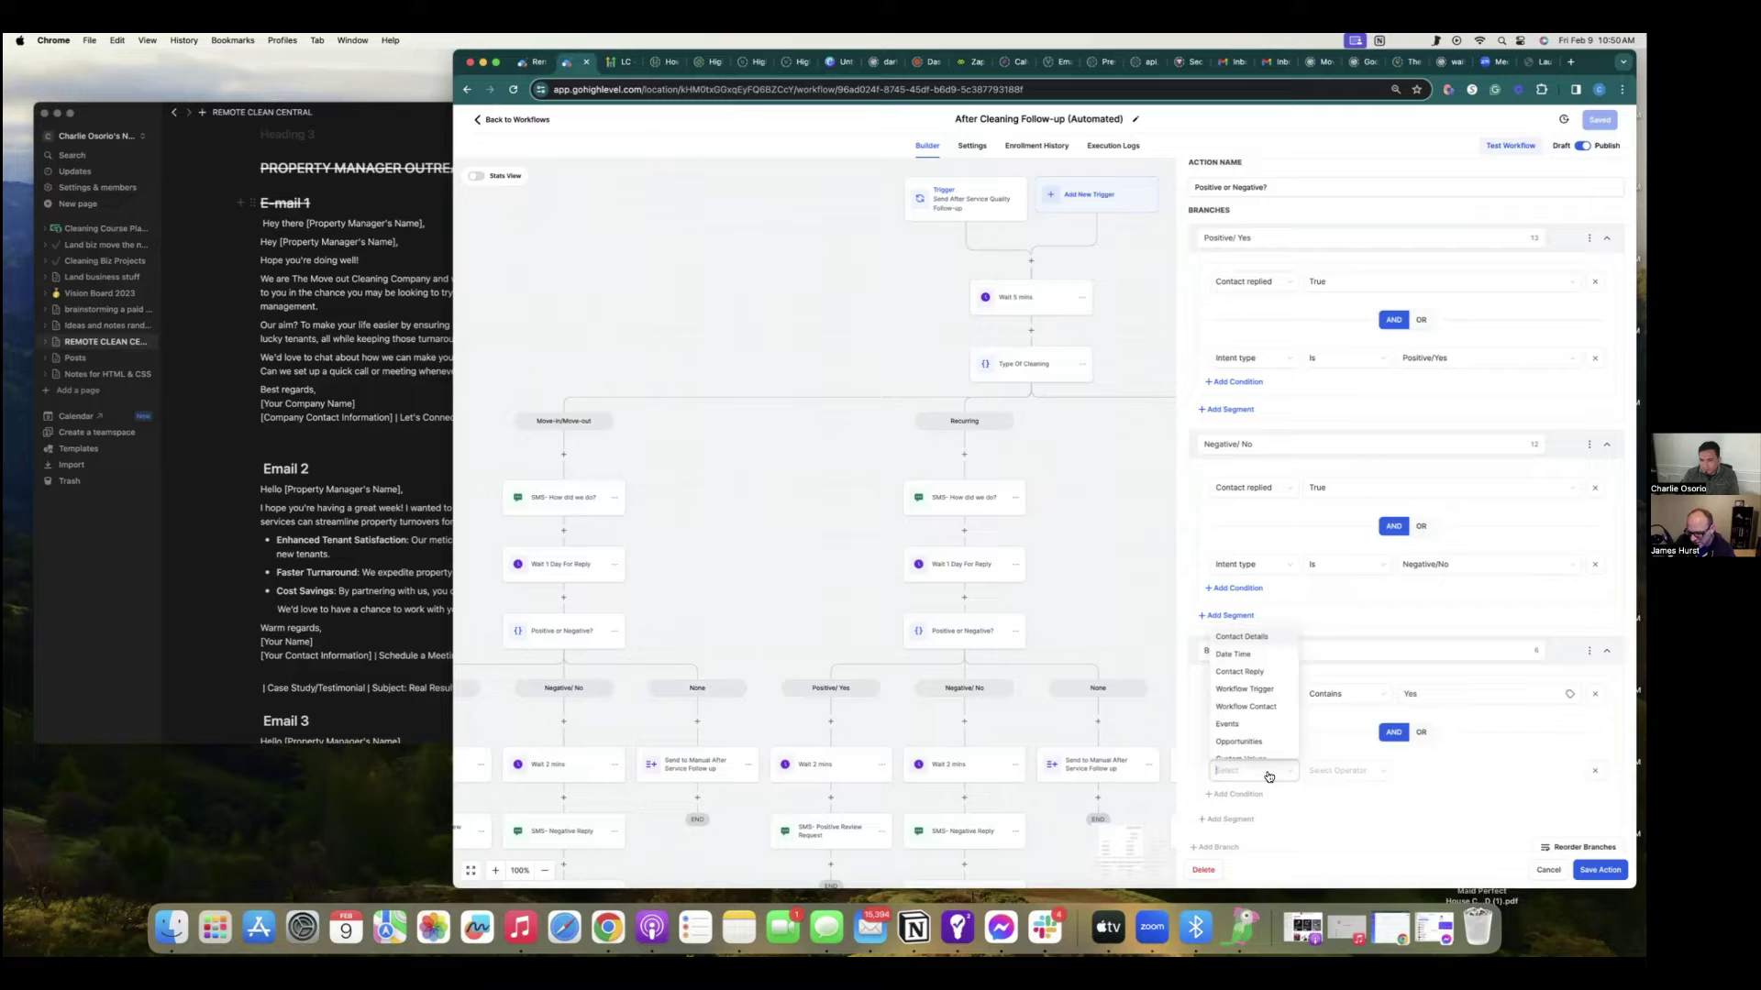
left_click(1421, 732)
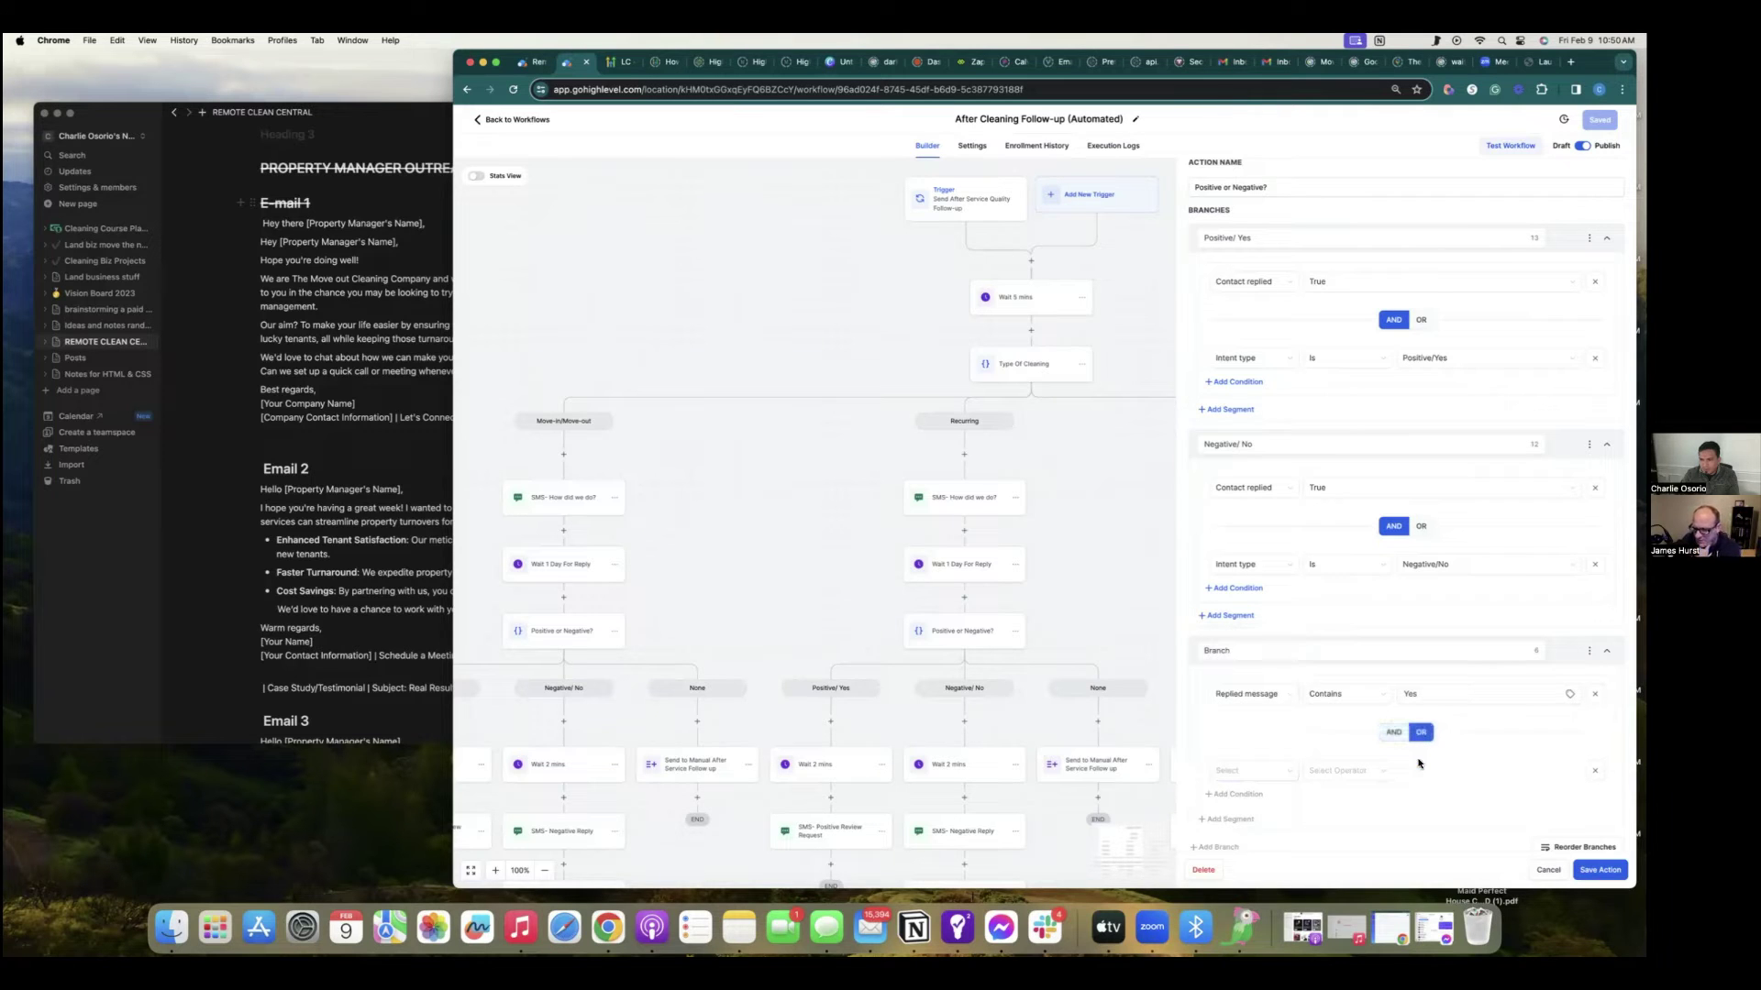
left_click(1277, 773)
left_click(1252, 673)
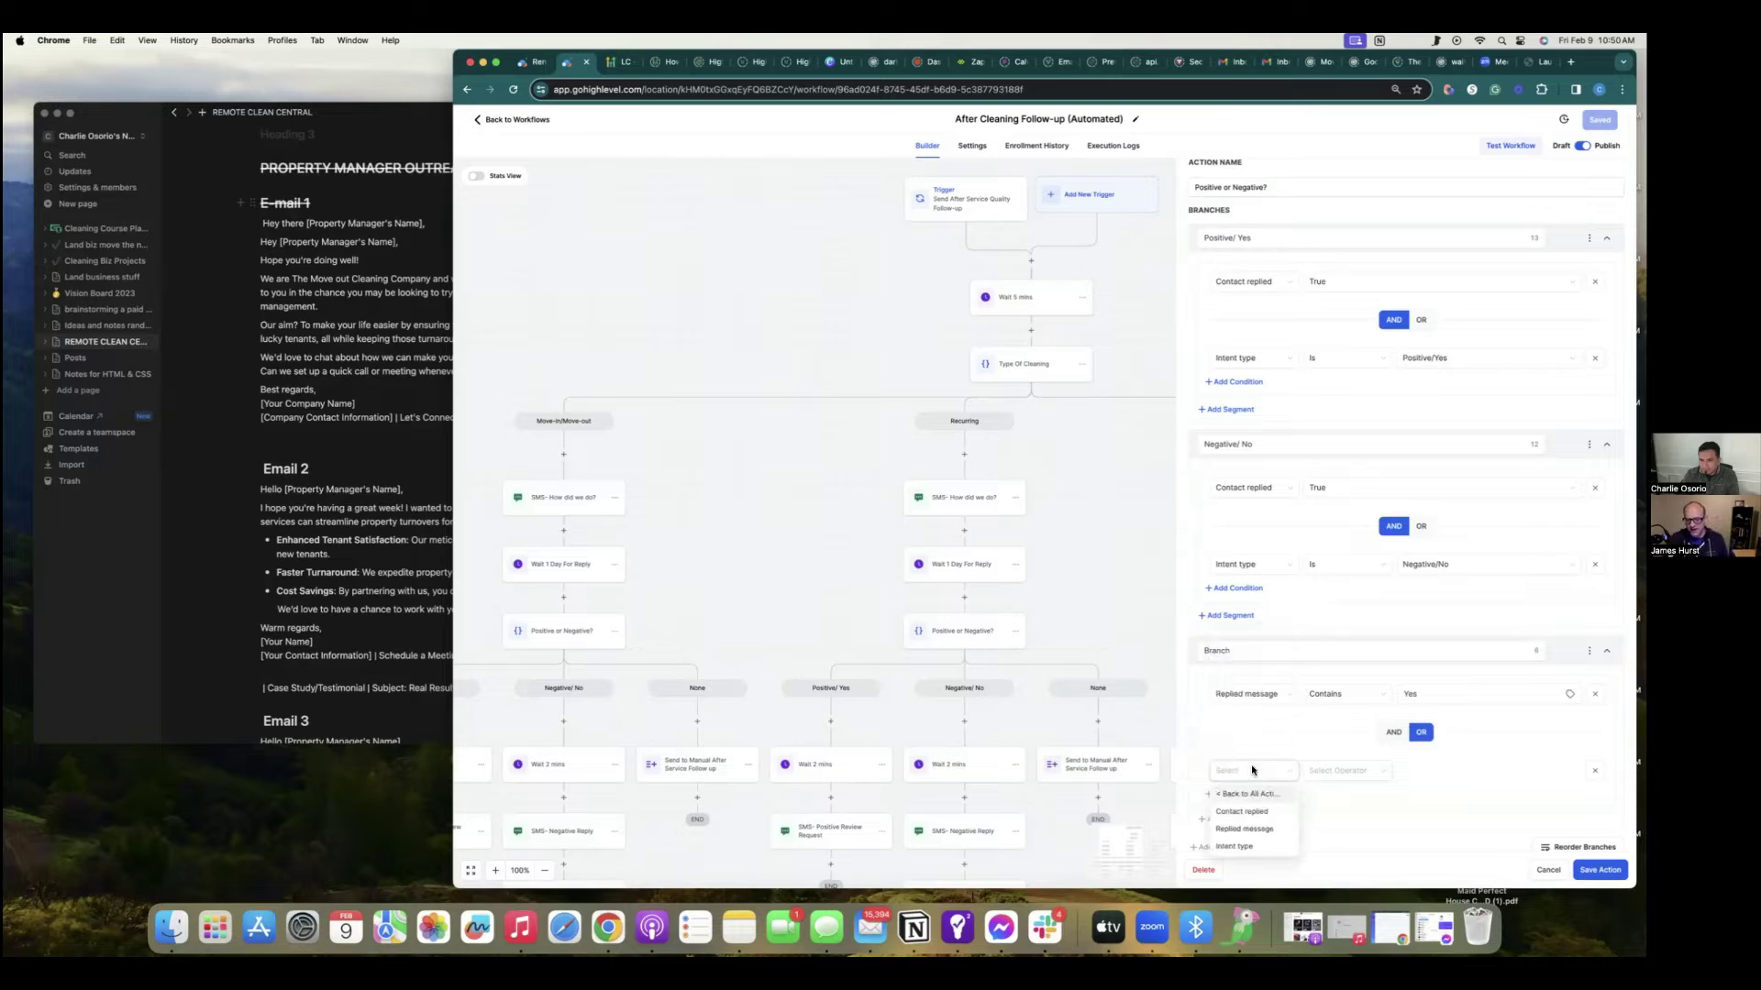
left_click(1272, 830)
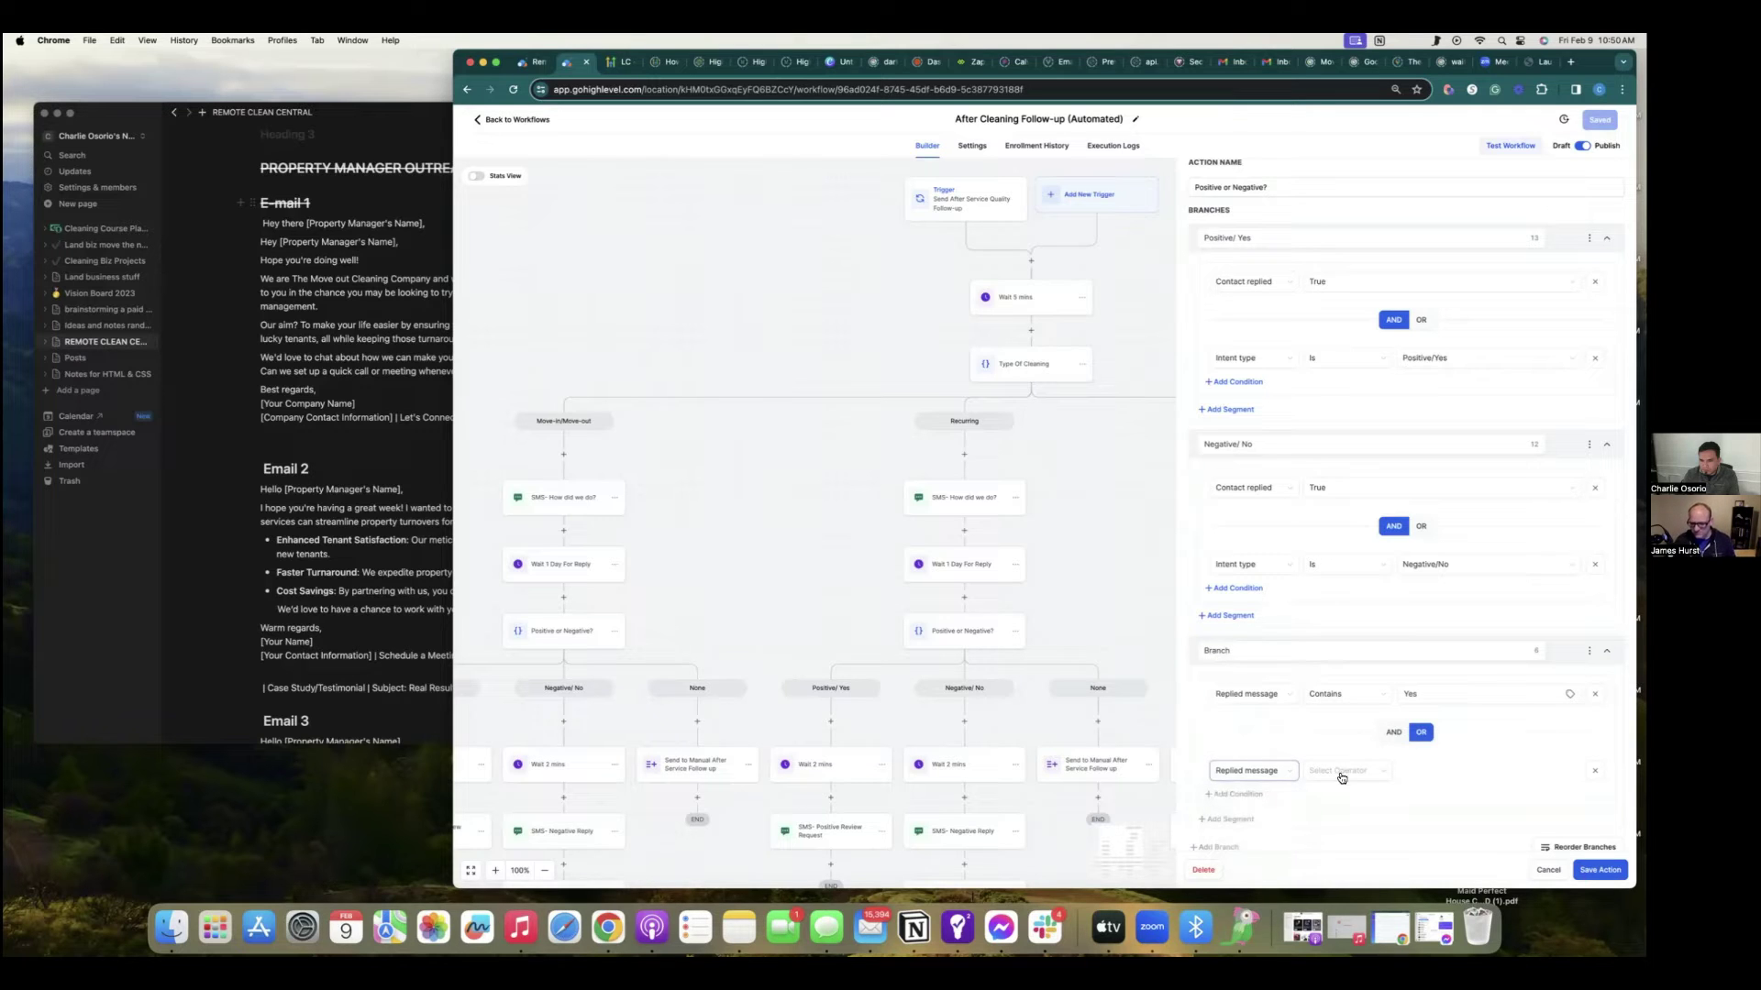
left_click(1344, 770)
left_click(1349, 702)
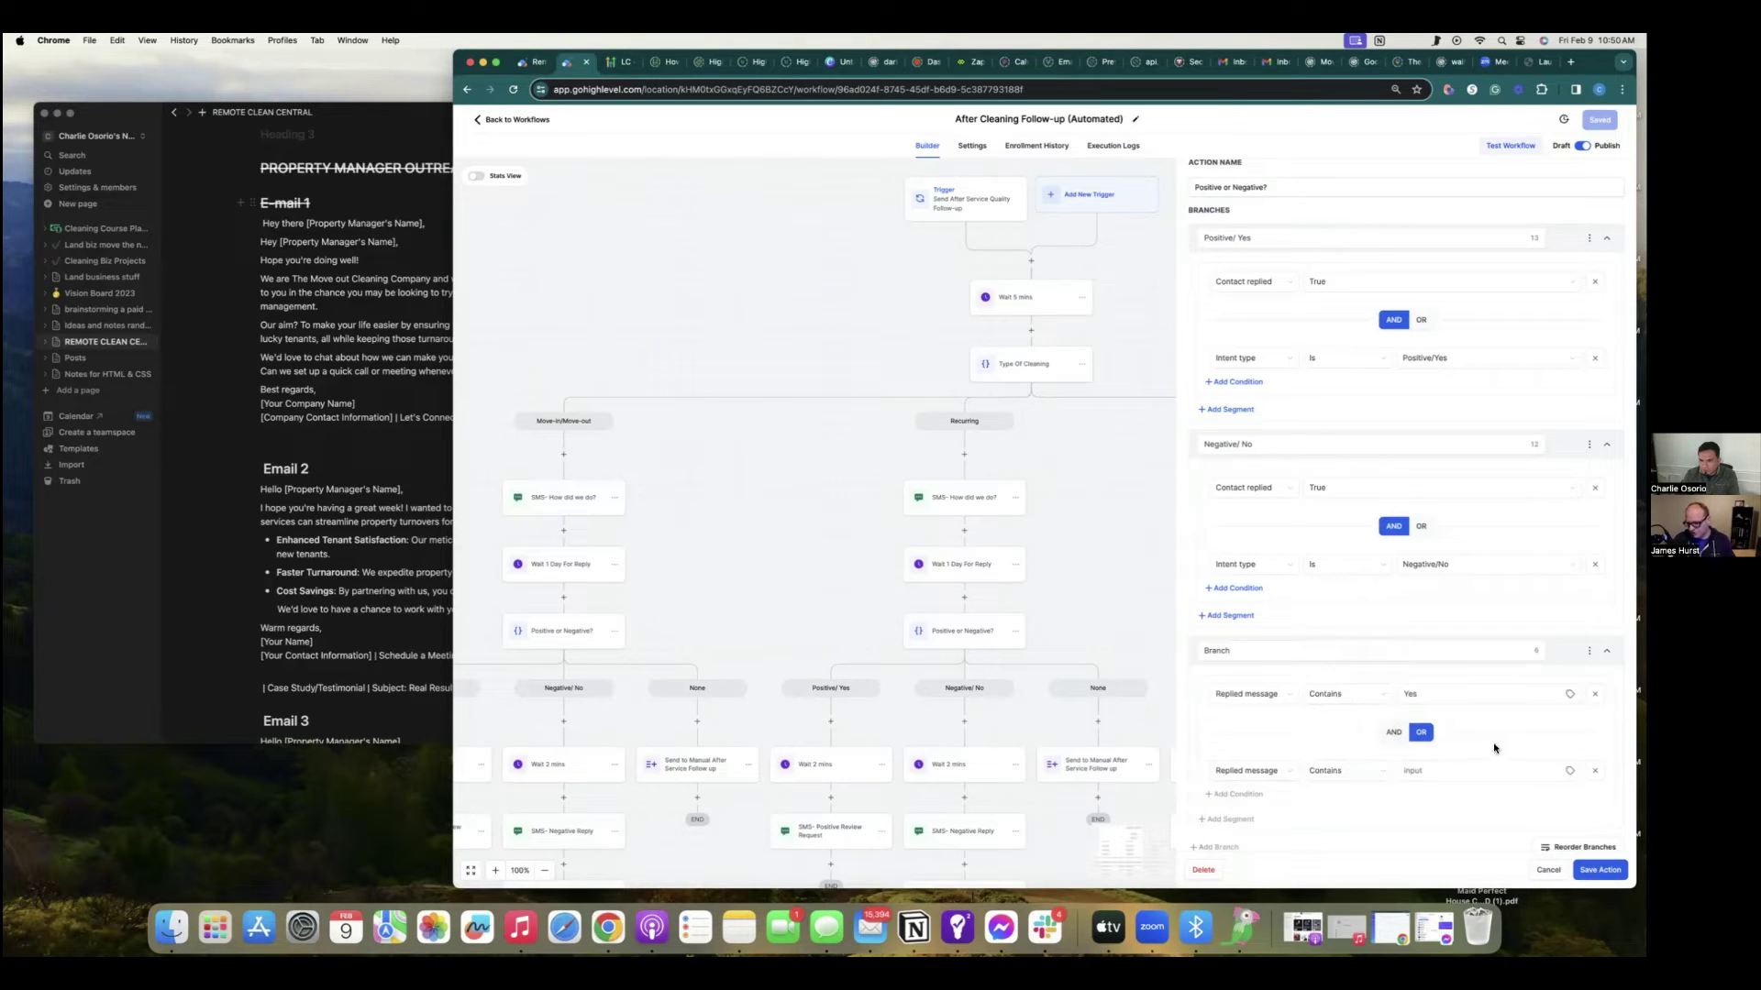
left_click(1475, 769)
type("Sure")
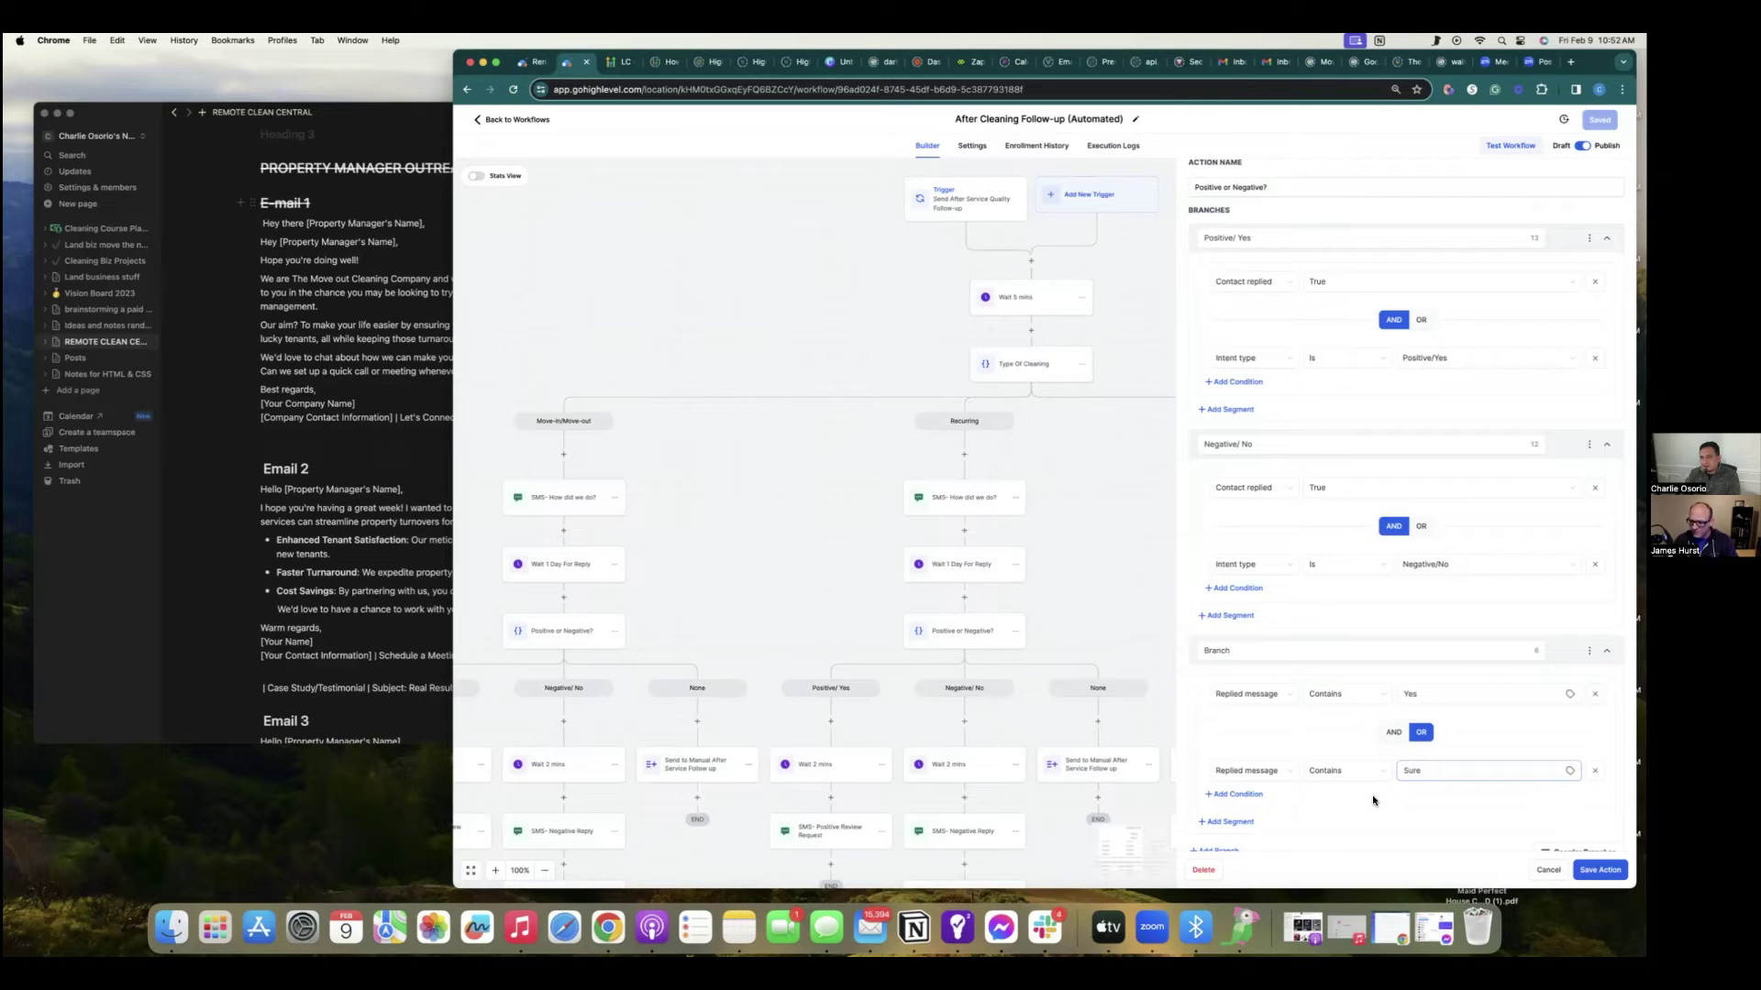
scroll(1413, 678, "down", 2)
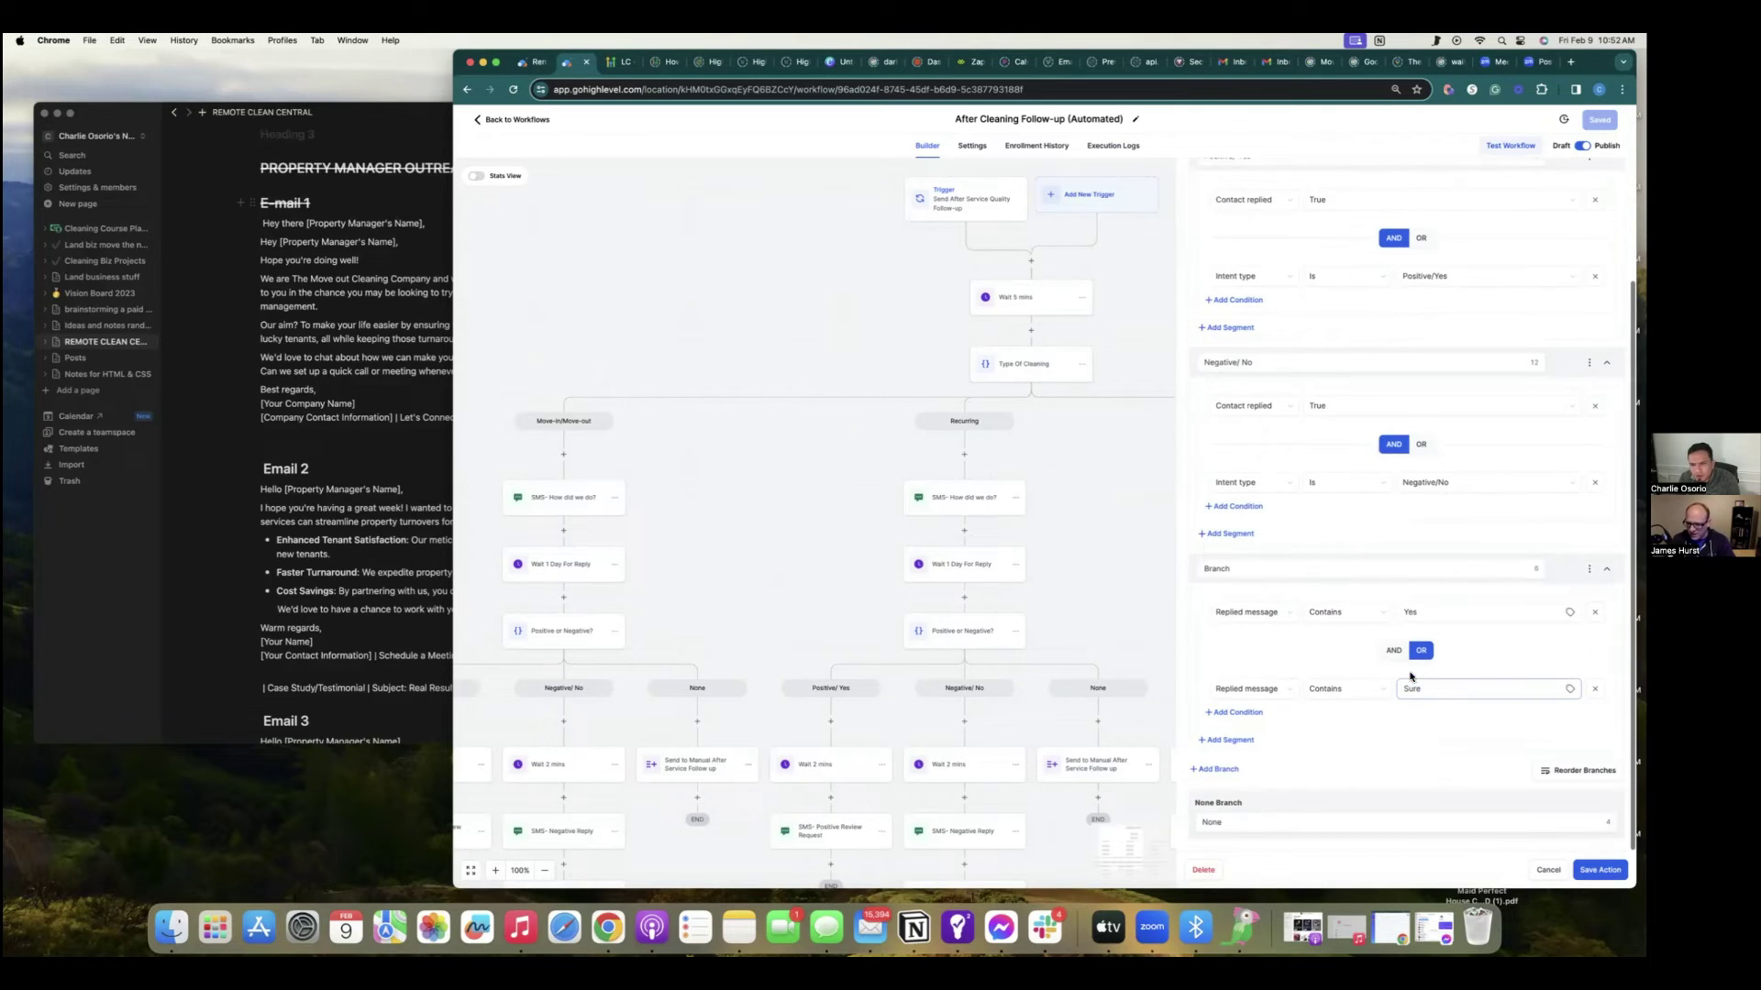
left_click(1238, 821)
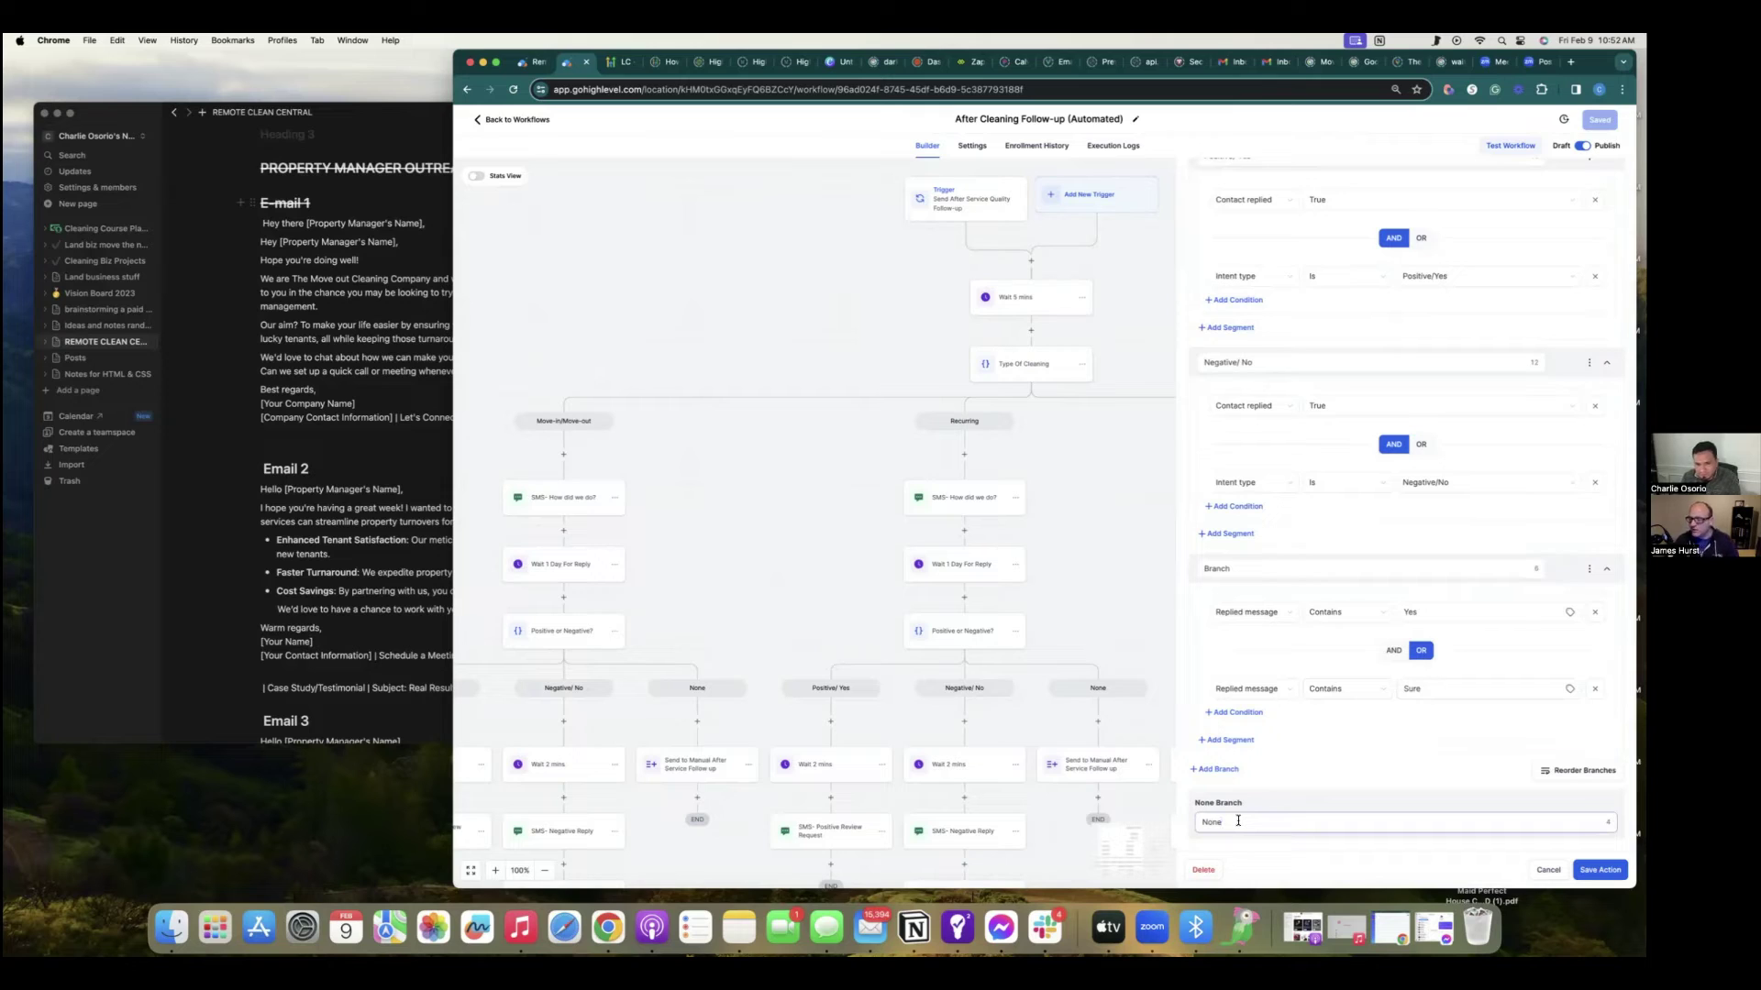